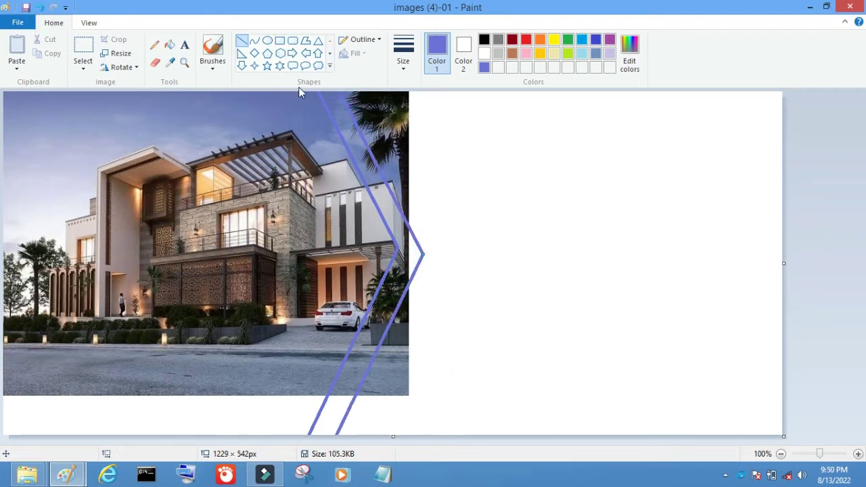
Set Color 2 to periwinkle for the Eraser and pick the thickest Line width
click(155, 61)
click(463, 53)
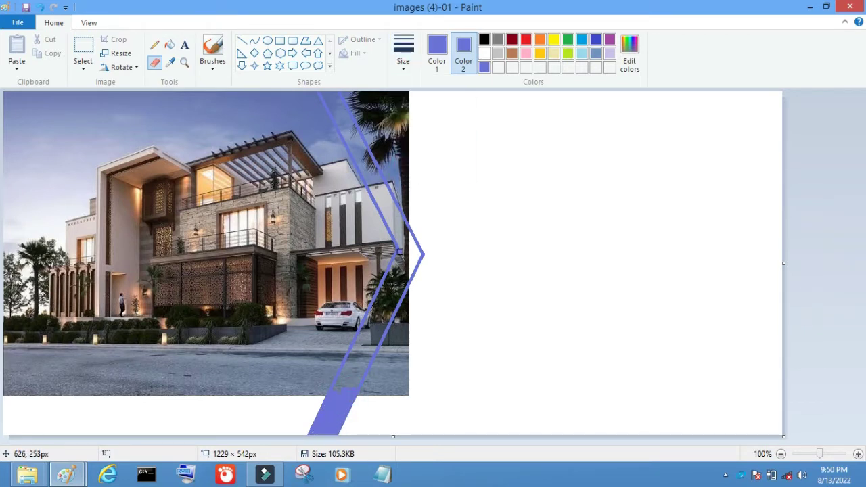
click(403, 54)
click(406, 93)
click(242, 40)
click(403, 54)
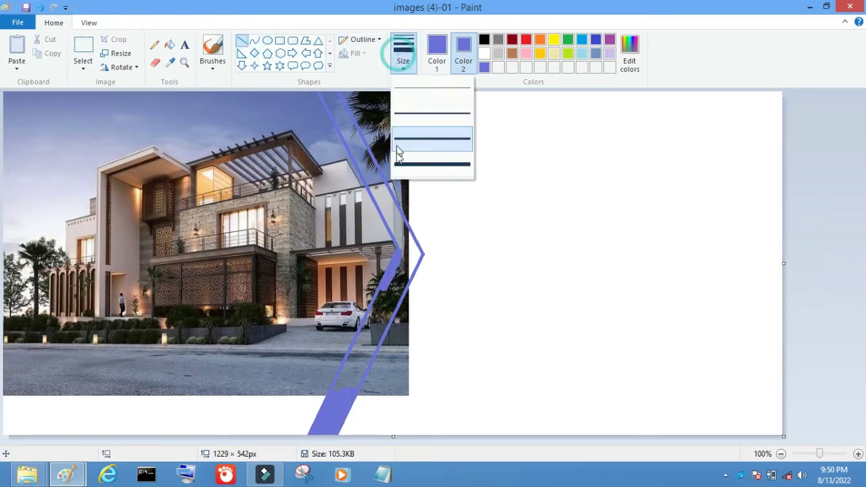
click(399, 142)
Draw the two thick chevron lines, one from the top edge to the tip and one down to the bottom
drag(388, 273, 330, 401)
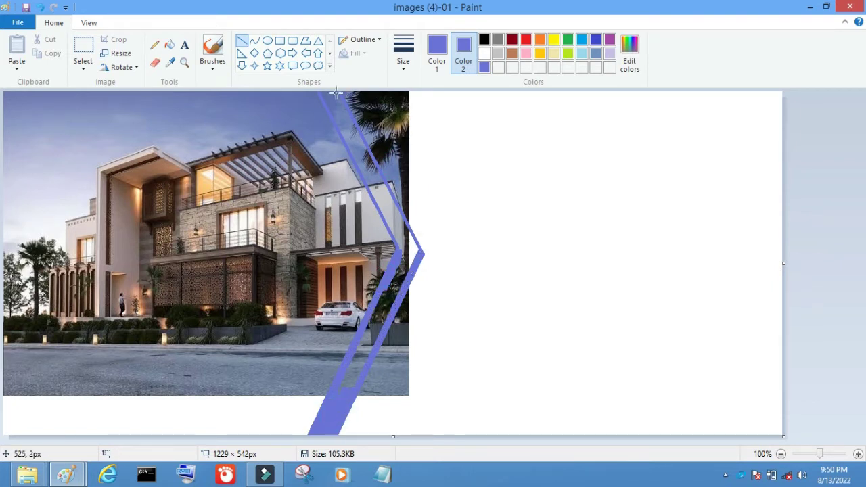
drag(321, 92, 404, 251)
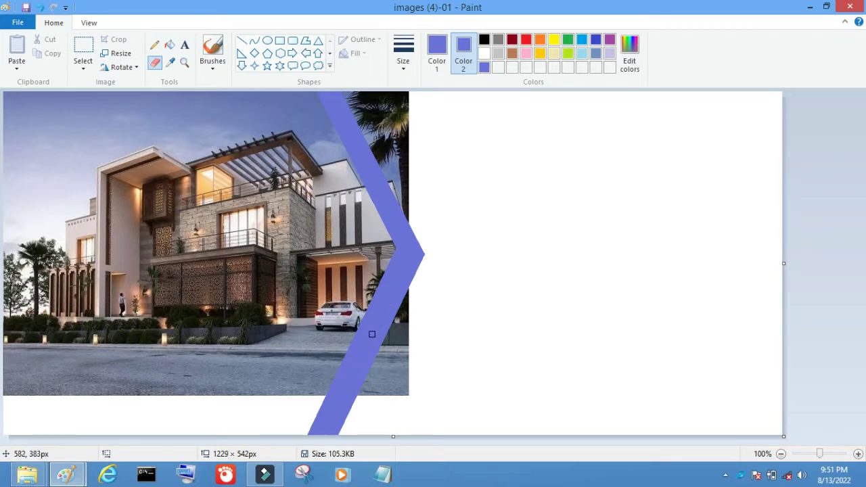
click(629, 58)
Create a dark navy in Edit colors and flood-fill the area right of the photo navy
click(571, 230)
click(313, 320)
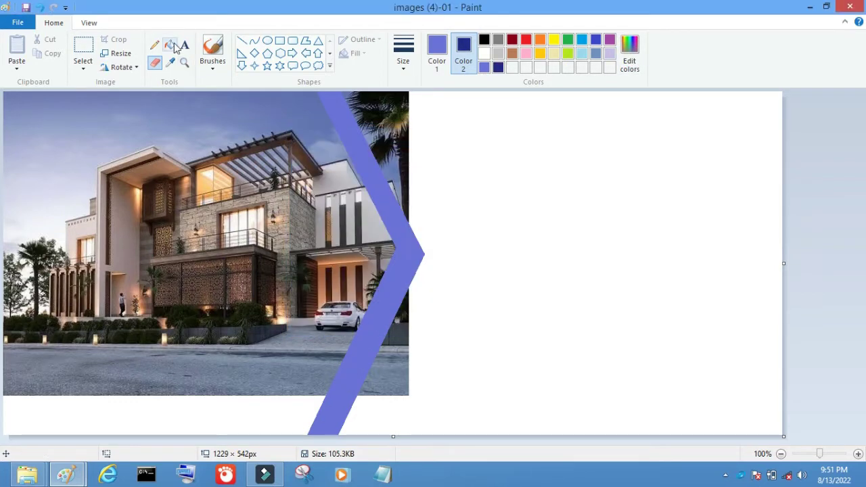
click(170, 45)
click(431, 131)
click(437, 53)
click(498, 67)
click(478, 208)
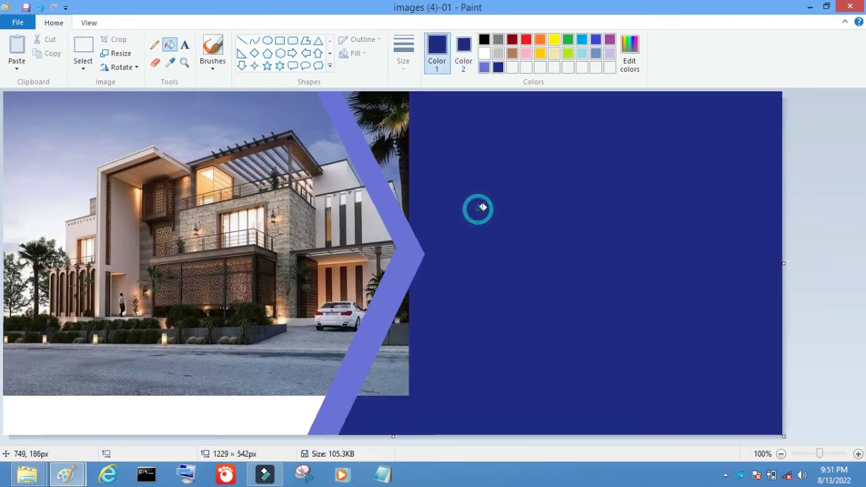
Patch the chevron edges with solid navy triangles at the photo's bottom and top corner
click(318, 41)
drag(493, 275, 352, 403)
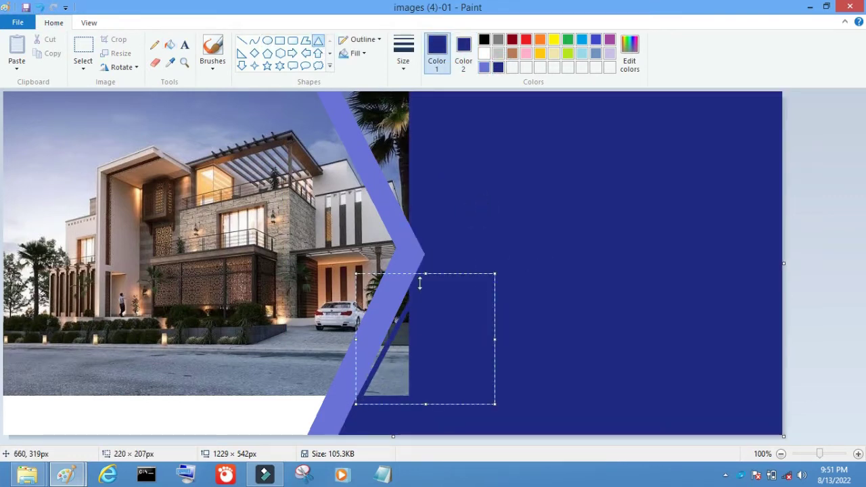
drag(424, 273, 424, 286)
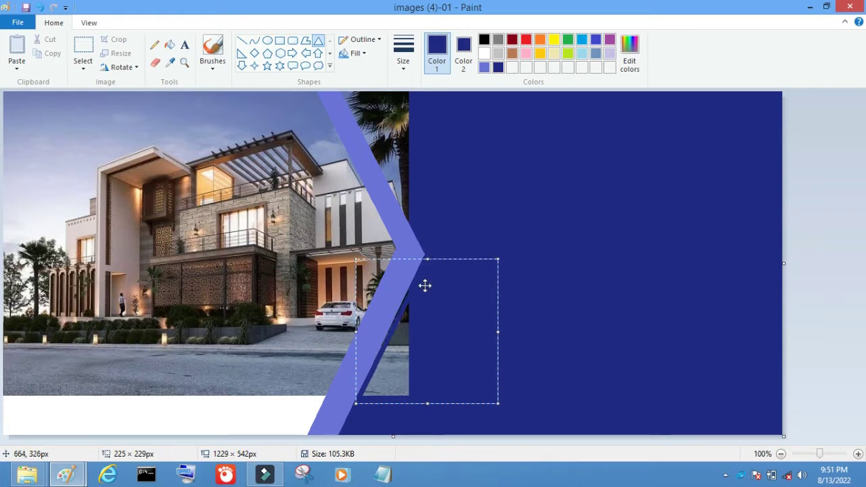
click(357, 52)
click(367, 85)
mouse_move(350, 93)
mouse_down()
mouse_move(425, 190)
mouse_move(490, 239)
mouse_up()
click(121, 66)
click(135, 122)
drag(419, 169, 406, 155)
drag(477, 151, 488, 151)
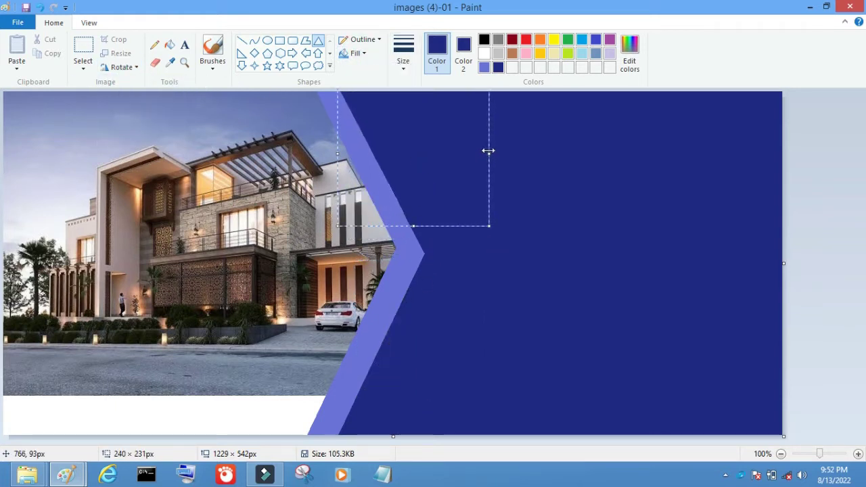
Flood-fill the white strip under the house photo periwinkle
click(483, 67)
click(169, 44)
click(219, 403)
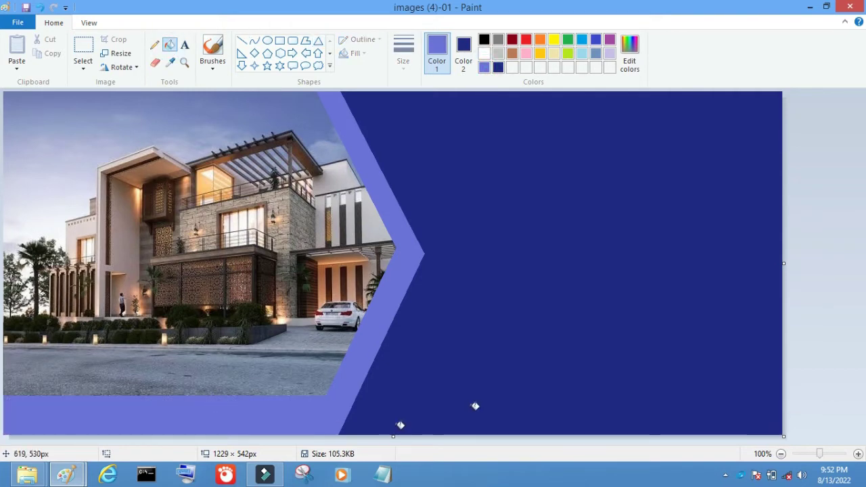
click(857, 454)
drag(365, 438, 464, 460)
Pick yellow and adjust its brightness in Edit colors
scroll(514, 270, down, 3)
click(553, 39)
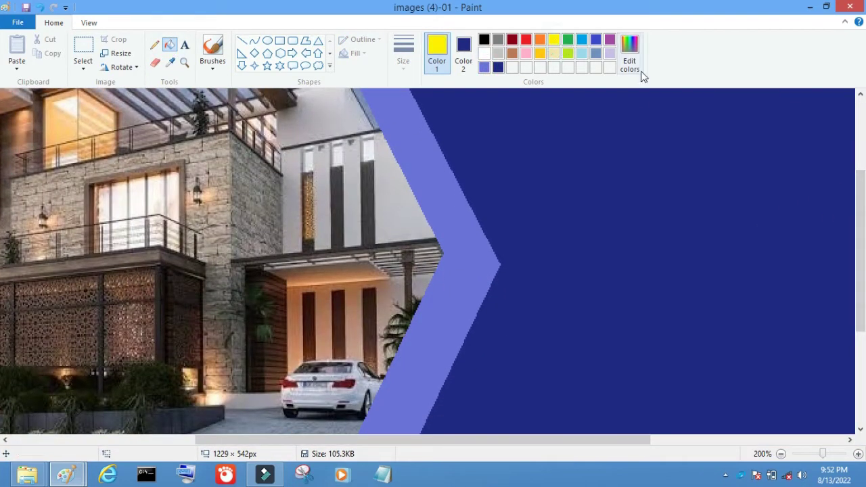
click(630, 61)
click(571, 211)
click(315, 320)
Draw a circle over the chevron point with a navy outline and solid yellow fill
click(267, 40)
mouse_move(633, 140)
mouse_down()
mouse_move(395, 379)
mouse_move(358, 359)
mouse_move(319, 395)
mouse_up()
click(484, 67)
click(498, 67)
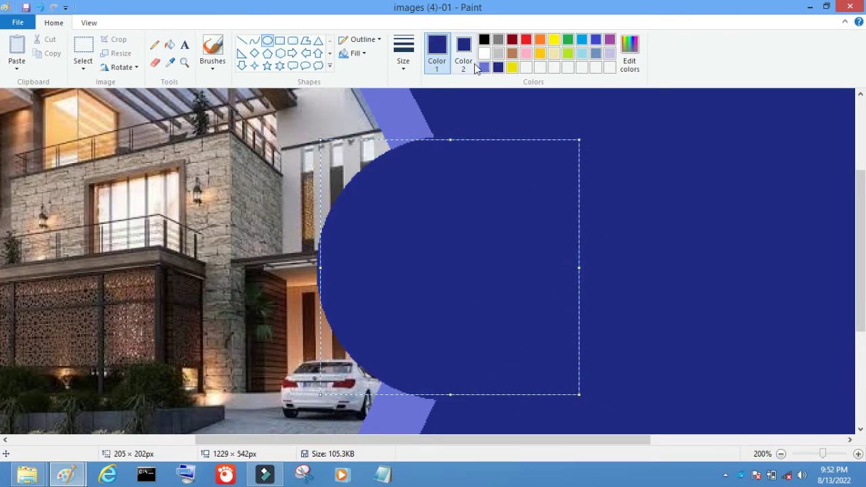
click(464, 51)
click(483, 67)
click(512, 66)
click(627, 225)
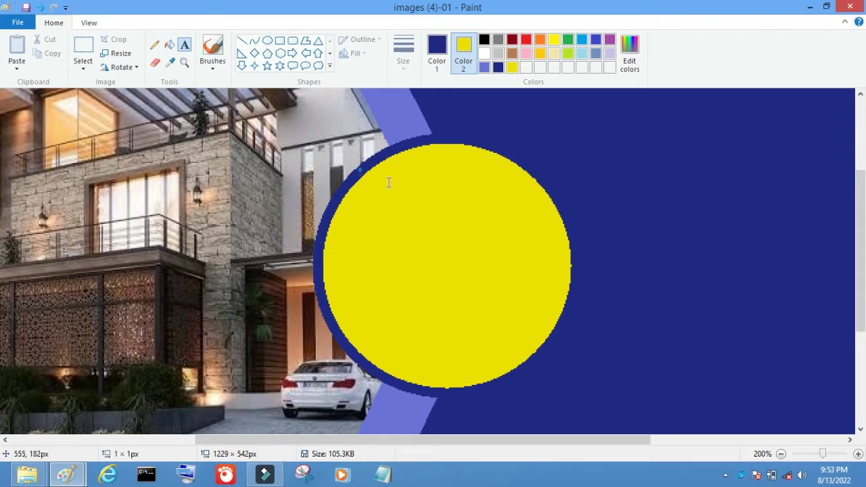
Add '50%' text at size 48 inside the yellow circle
drag(359, 170, 558, 330)
key(ctrl+a)
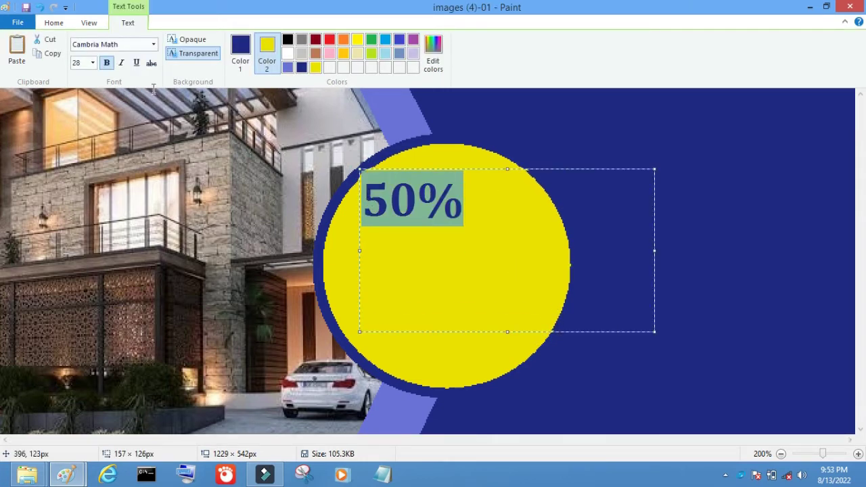
click(92, 63)
click(77, 238)
click(92, 63)
click(77, 228)
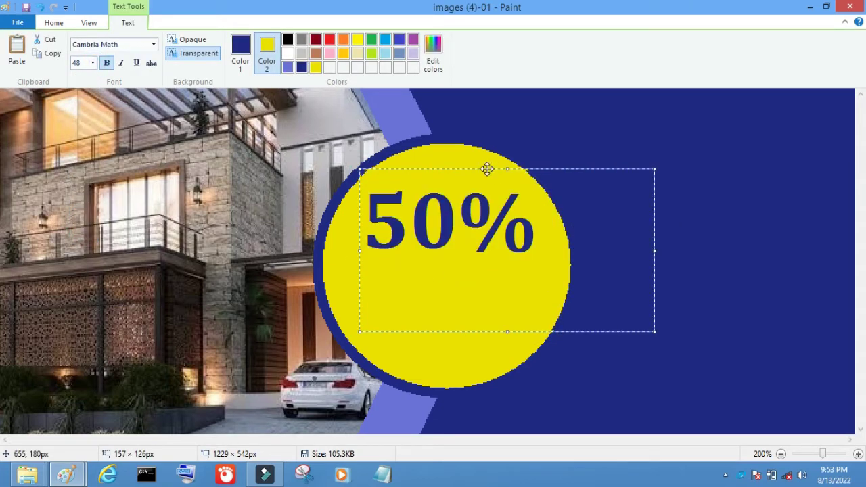
drag(487, 169, 492, 209)
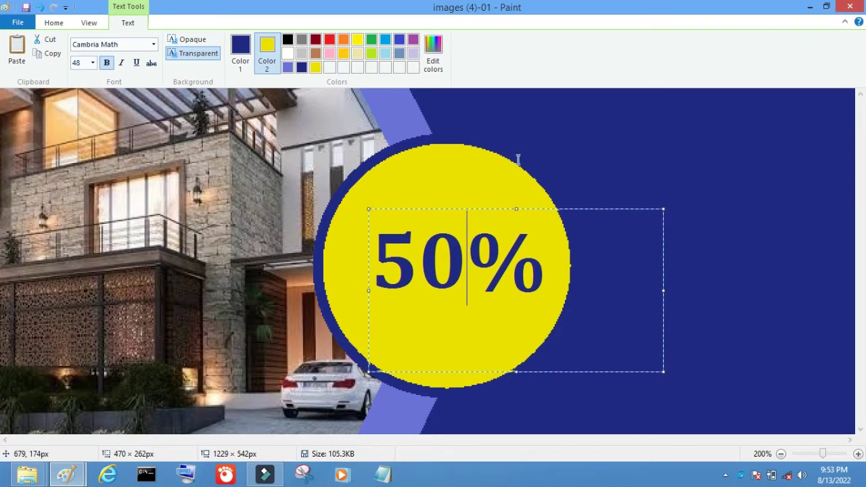
click(664, 319)
Add 'OFF' at size 22 and position it beneath '50%' in the circle
drag(665, 318, 167, 89)
text(OFF)
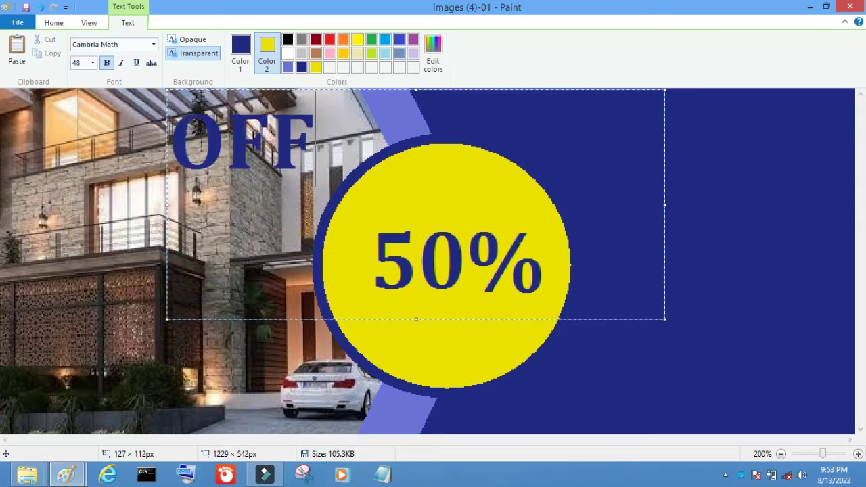
drag(398, 318, 589, 362)
key(ctrl+a)
click(93, 63)
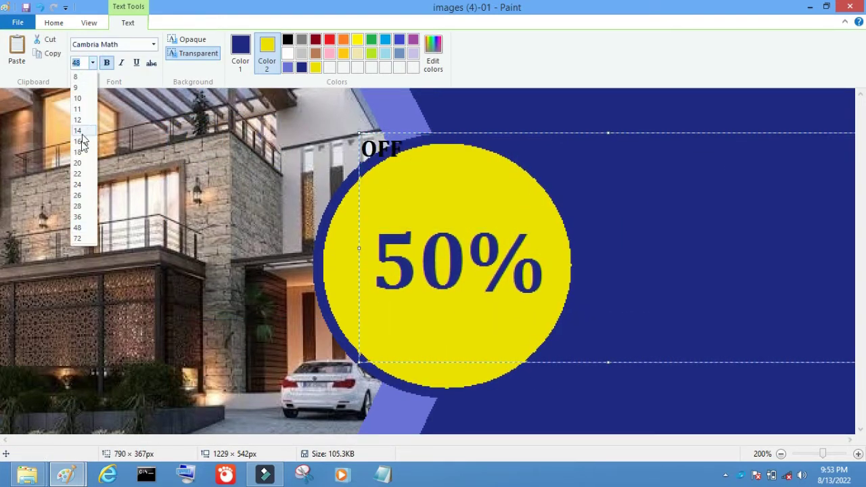
click(80, 177)
drag(512, 135, 387, 135)
drag(734, 246, 327, 246)
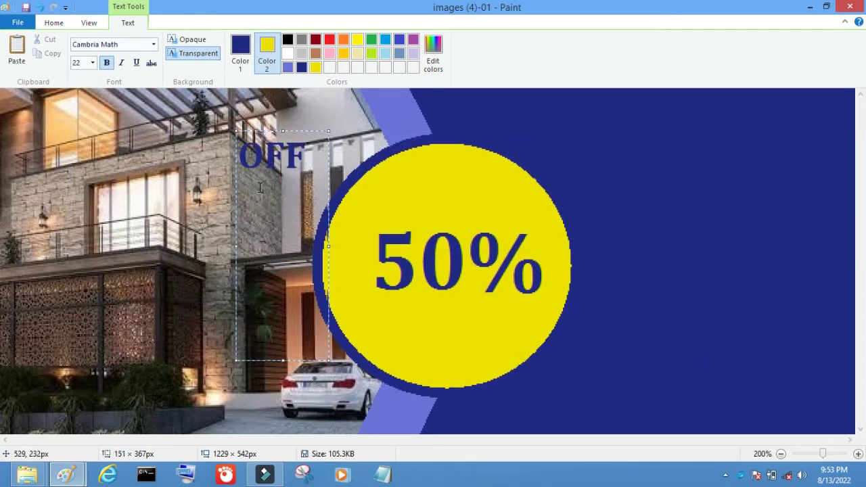
drag(238, 183, 447, 368)
drag(440, 291, 490, 298)
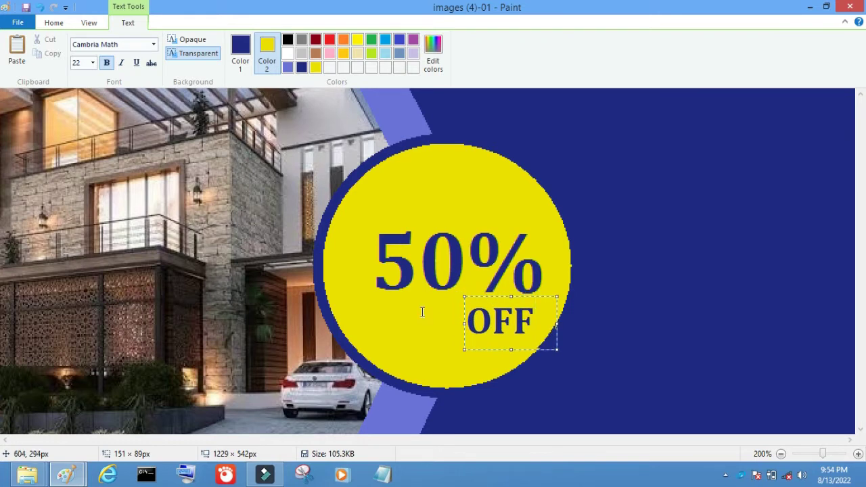
click(421, 309)
Extend the canvas downward to 1224 × 620 px and fill the new bottom strip navy
click(781, 454)
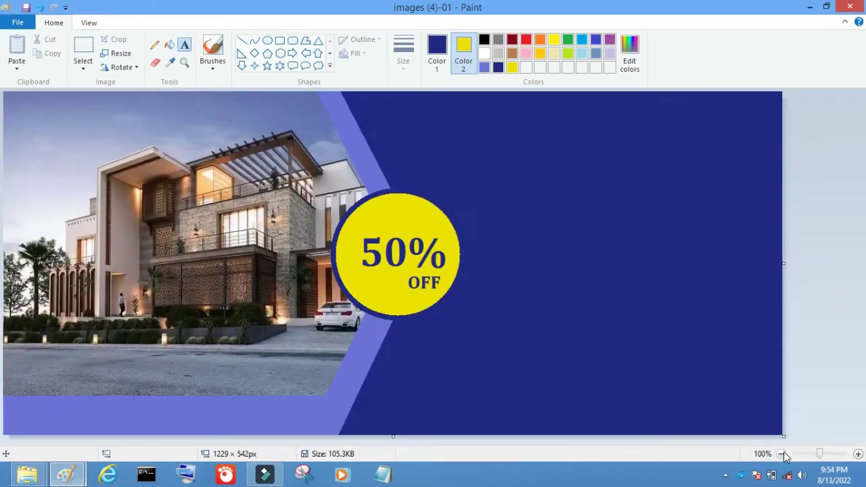
click(781, 453)
drag(393, 266, 391, 288)
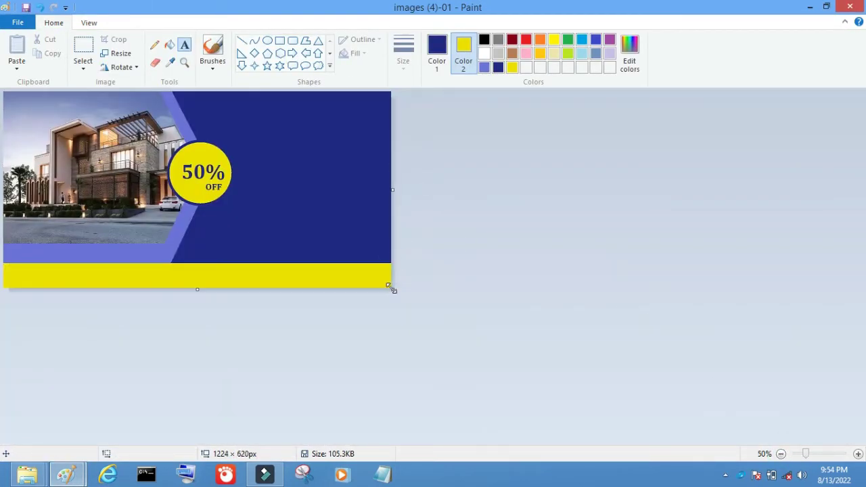
click(169, 45)
click(273, 275)
scroll(550, 400, up, 1)
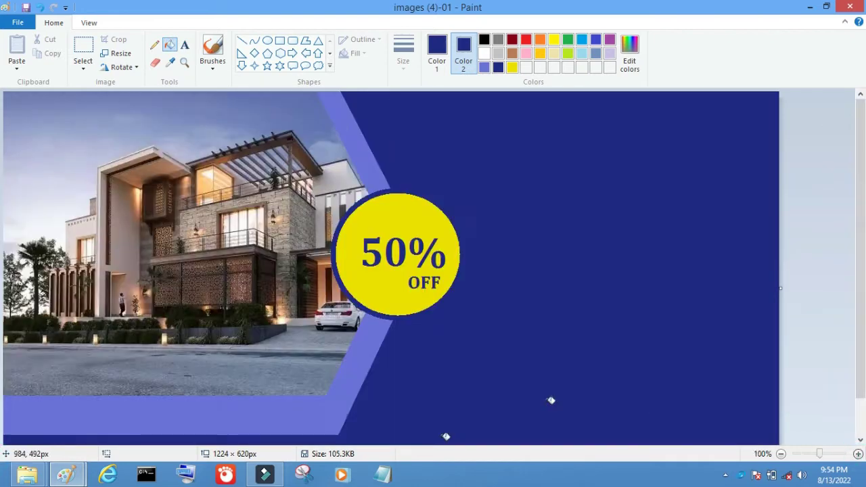
click(857, 453)
click(241, 40)
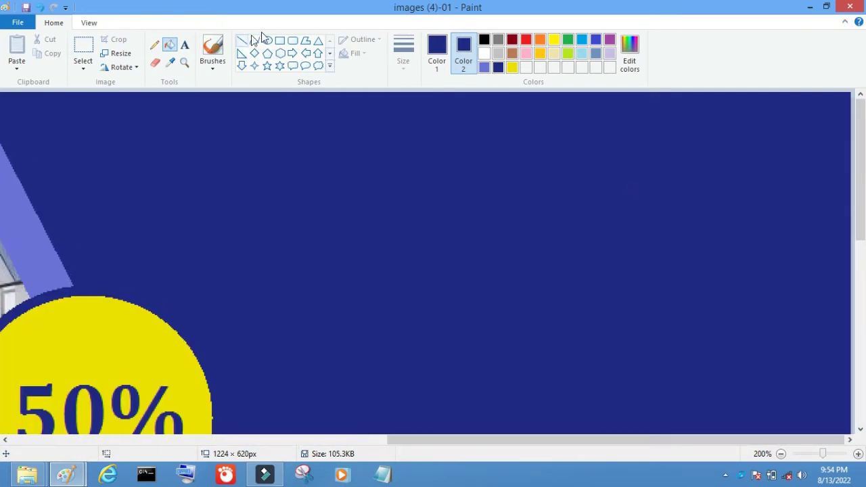
Draw the thick periwinkle M-shaped double roof with the Line tool
click(484, 67)
click(443, 64)
click(483, 67)
drag(714, 138, 576, 183)
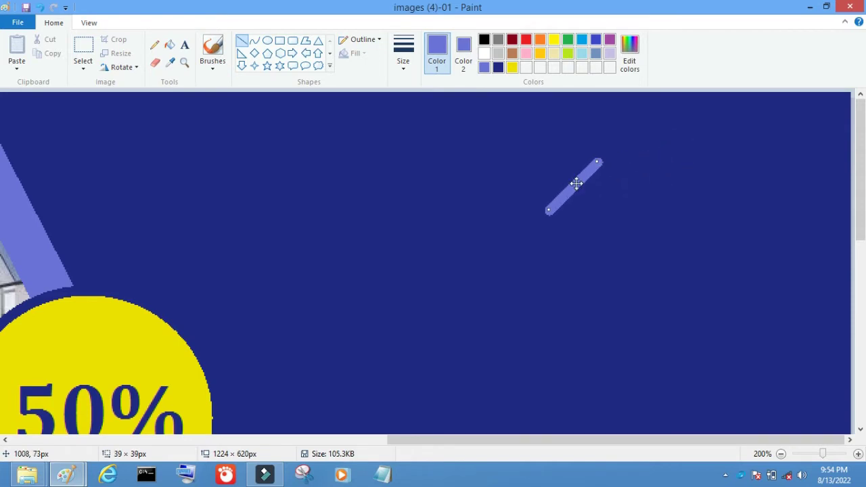
click(403, 51)
click(433, 165)
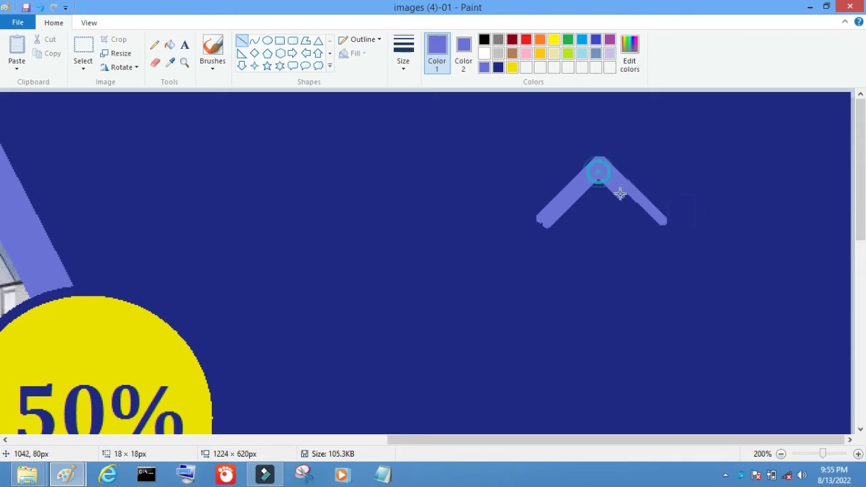
drag(657, 225, 773, 216)
click(730, 197)
Add the thin inner peaked roof and round the M's peaks and ends with filled ellipses
key(ctrl+Page_Up)
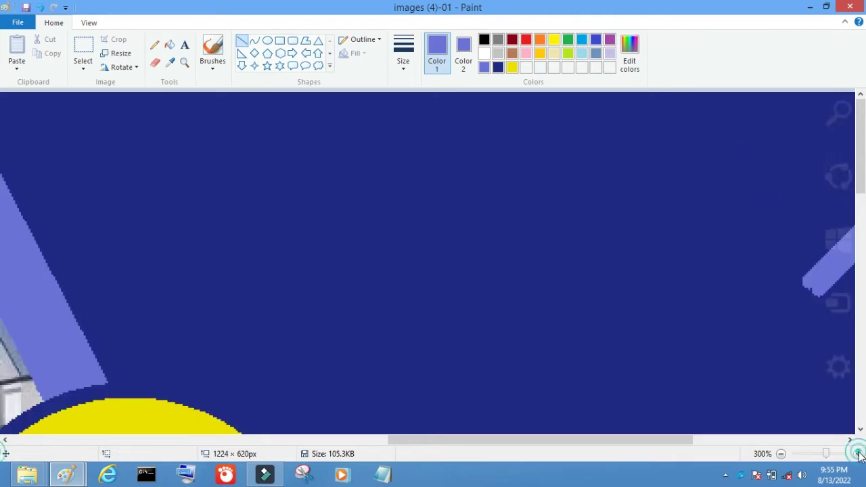
drag(203, 439, 651, 441)
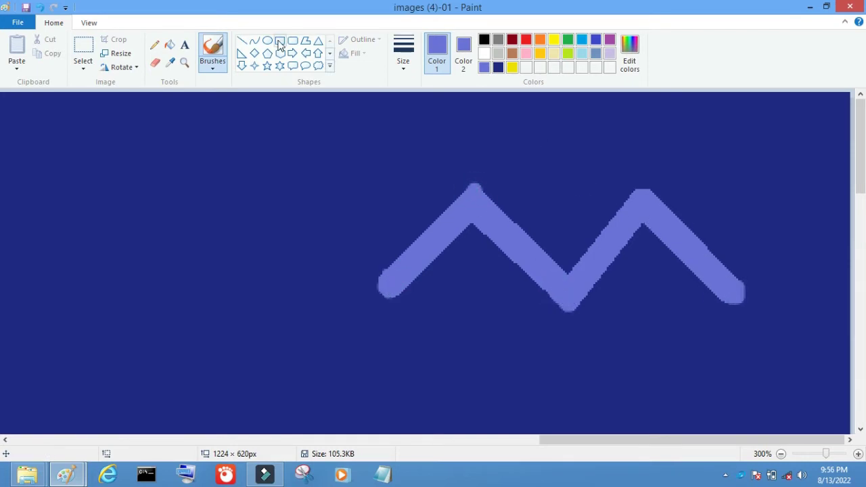
click(242, 42)
mouse_move(551, 163)
mouse_down()
mouse_move(501, 225)
mouse_move(560, 173)
mouse_move(617, 223)
mouse_up()
key(ctrl+z)
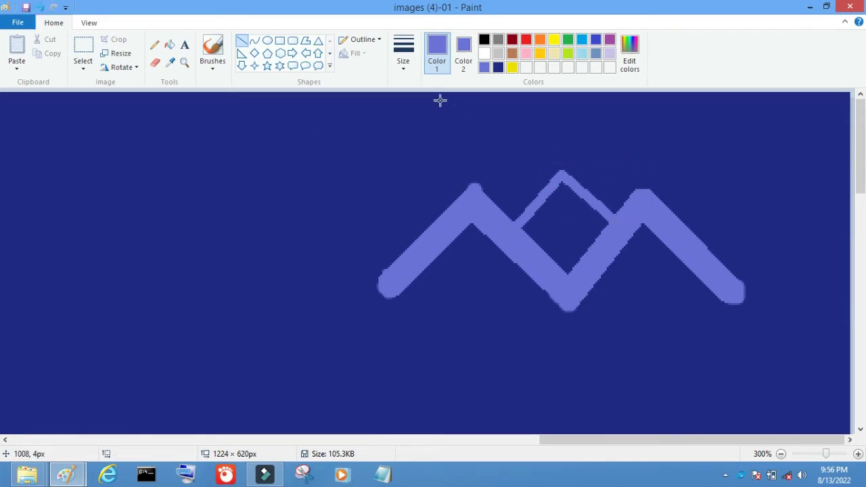
drag(649, 180, 636, 195)
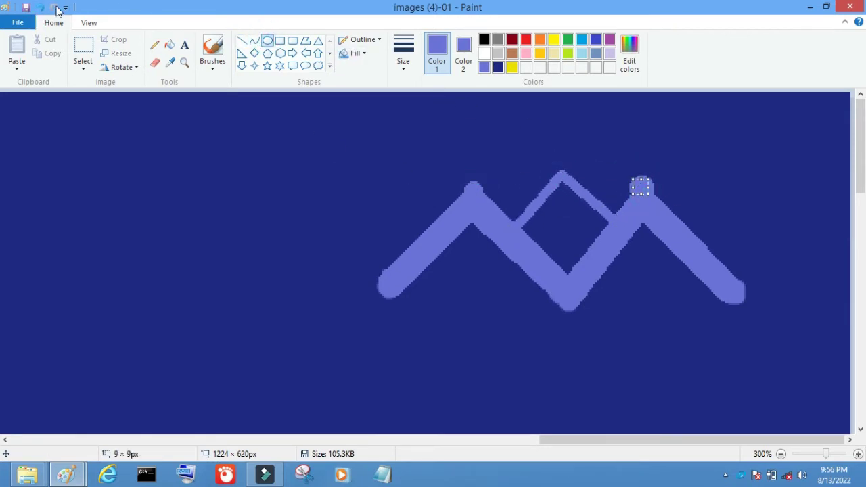
drag(406, 265, 377, 302)
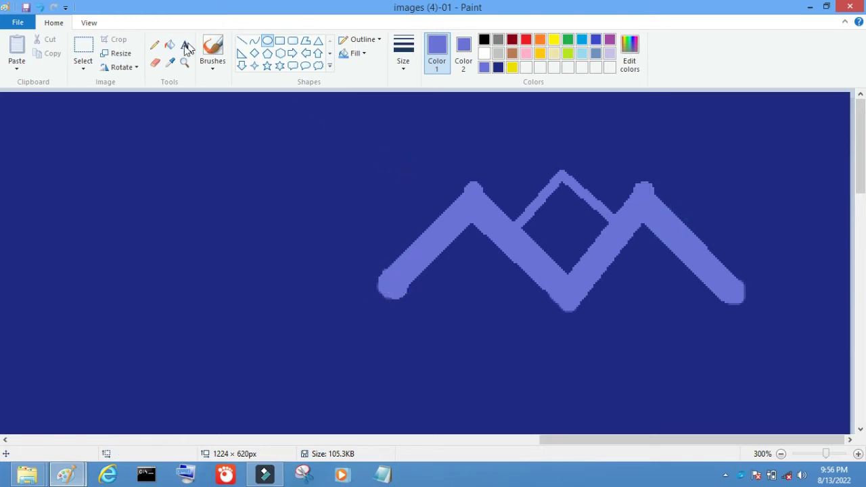
click(858, 453)
click(857, 453)
scroll(667, 418, down, 3)
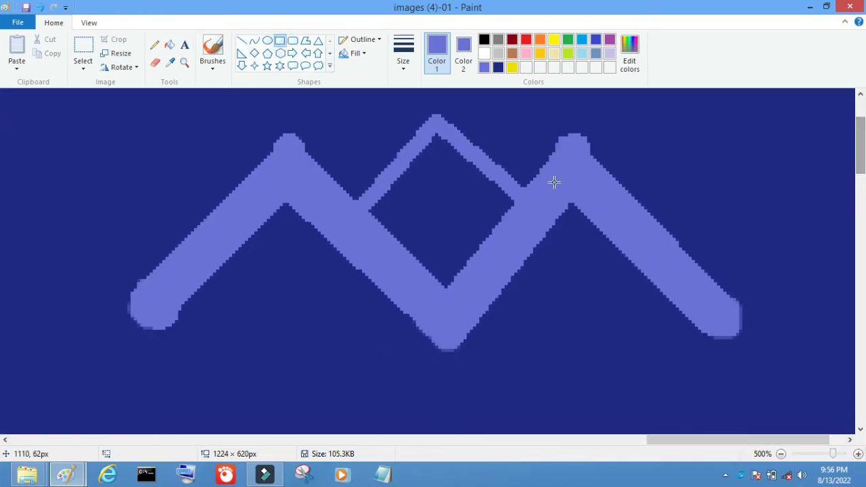
Draw a small periwinkle square and copy-paste it into a 2×2 window
drag(410, 182, 431, 205)
click(467, 186)
click(83, 48)
drag(406, 178, 435, 209)
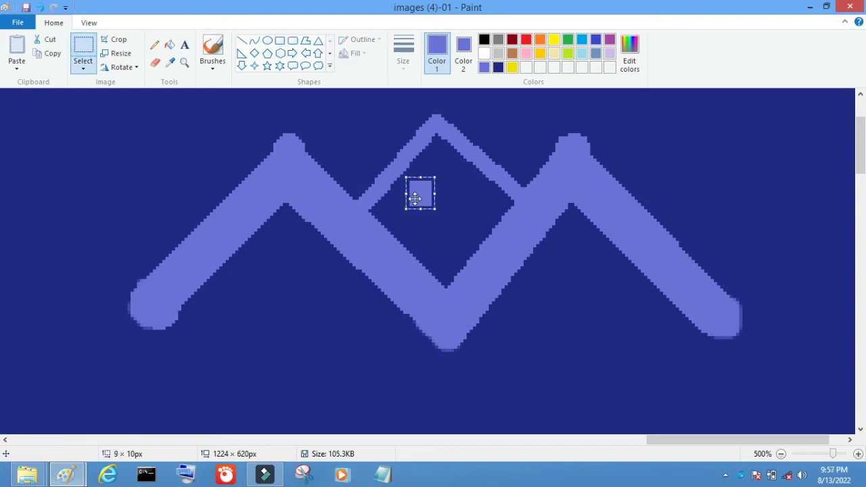
key(ctrl+c)
click(17, 48)
drag(12, 103, 419, 223)
click(17, 47)
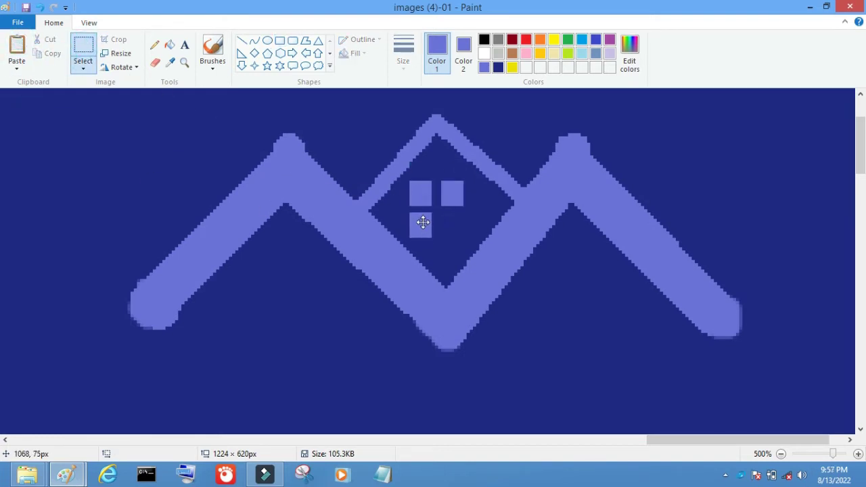
click(17, 47)
drag(19, 109, 466, 238)
click(84, 42)
Paste copies of the 2×2 window under the left and right roofs
key(ctrl+c)
key(ctrl+v)
drag(40, 118, 605, 297)
key(ctrl+v)
click(780, 454)
click(858, 454)
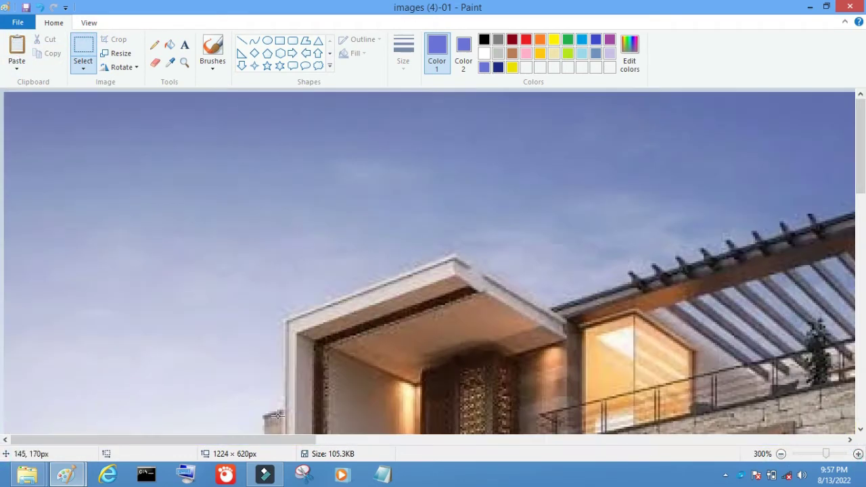
scroll(728, 207, right, 5)
click(526, 40)
Flood-fill the roof logo and the middle window's panes yellow
click(169, 44)
click(483, 214)
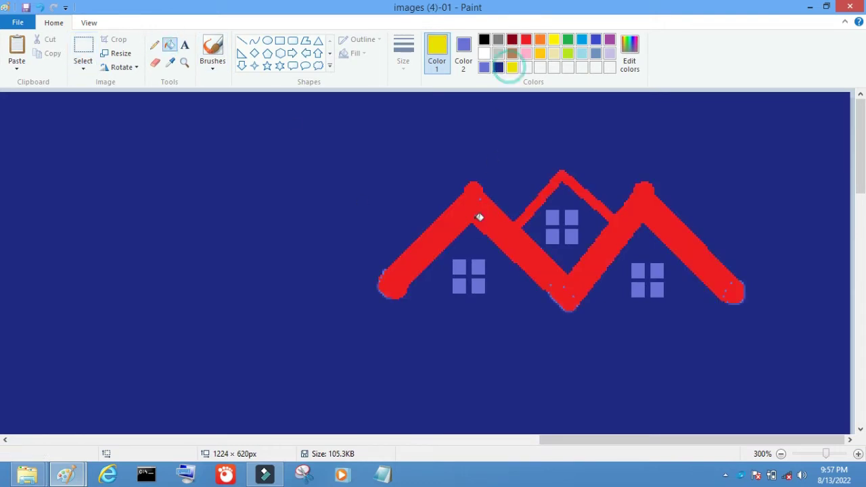
click(479, 217)
click(552, 217)
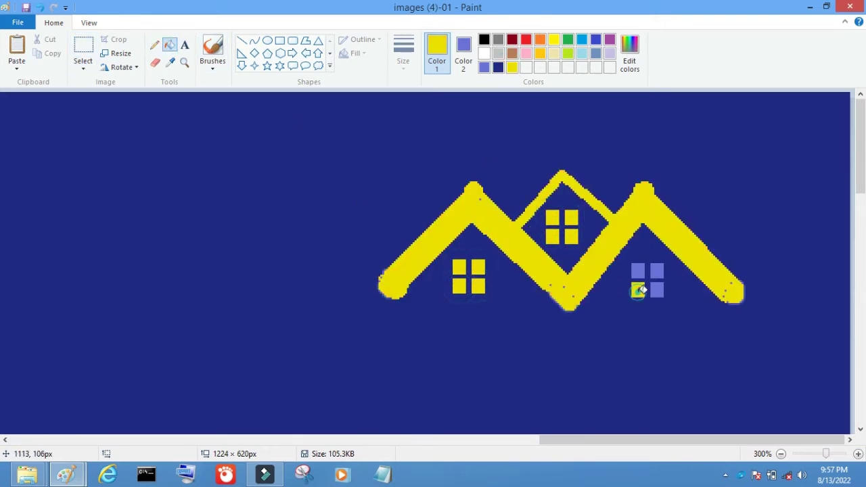
scroll(659, 287, up, 2)
scroll(586, 433, right, 5)
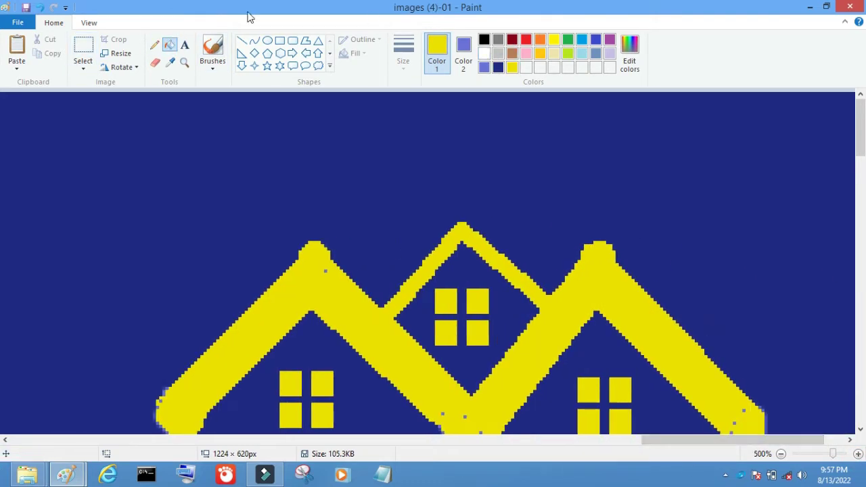
Zoom out to 100% to view the whole banner and set the Rectangle tool's fill colour
click(213, 51)
scroll(736, 227, down, 3)
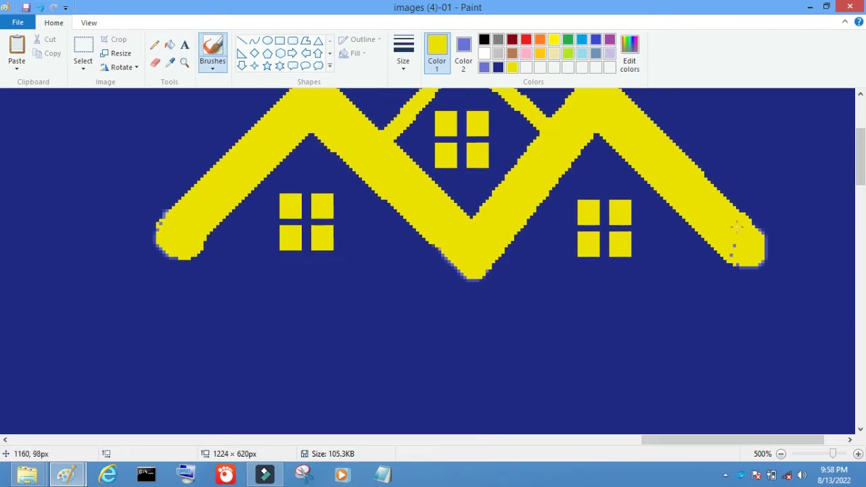
click(781, 453)
click(781, 454)
click(781, 454)
click(781, 453)
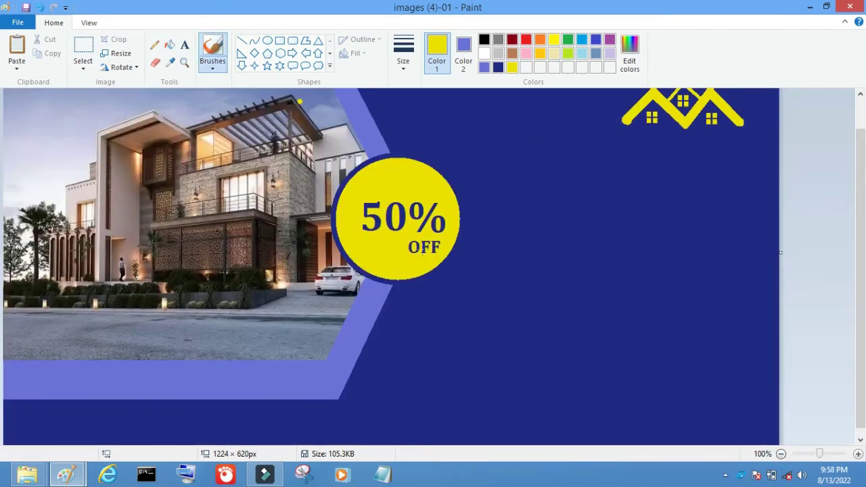
scroll(613, 404, up, 3)
scroll(432, 271, down, 3)
click(781, 454)
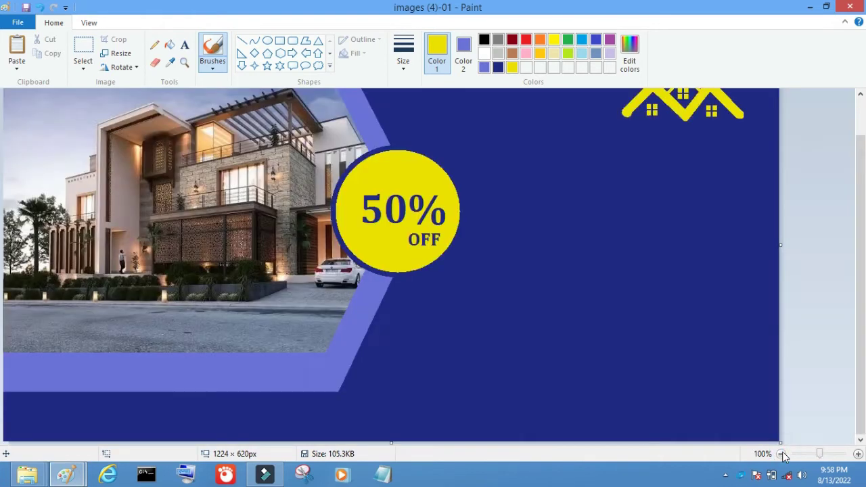
click(279, 42)
click(463, 52)
Draw a yellow rectangle bar out to the banner's right edge
drag(634, 250, 780, 270)
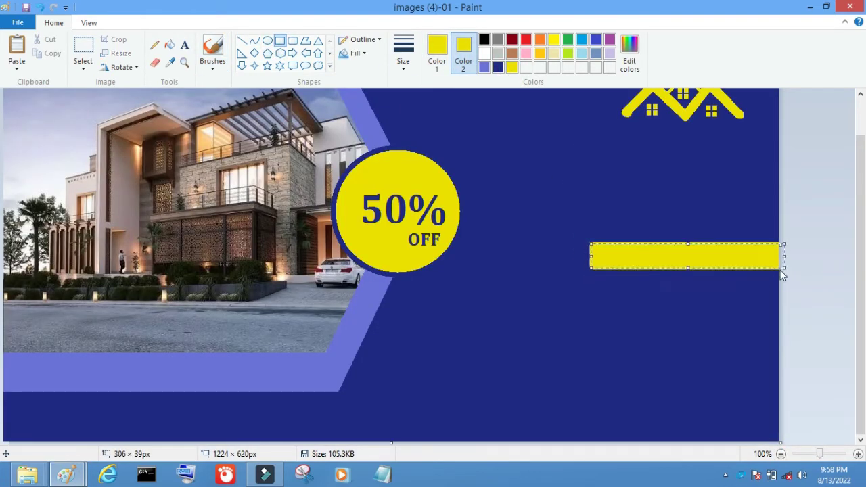
click(781, 453)
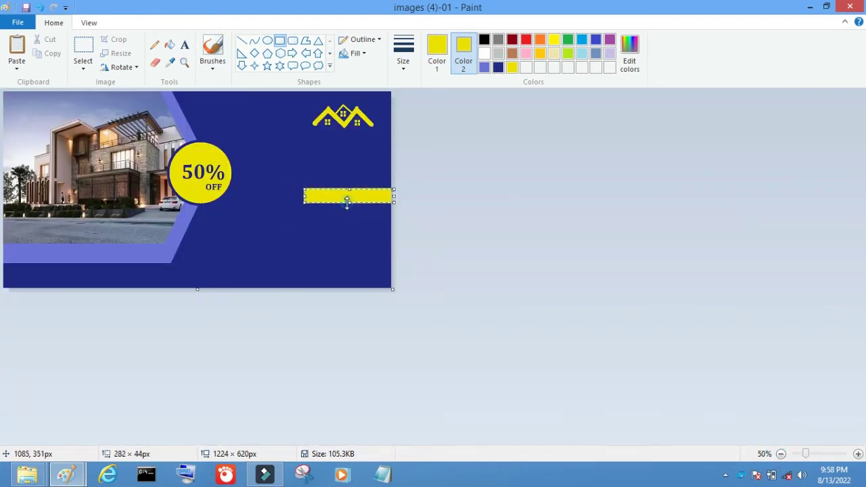
scroll(663, 365, up, 1)
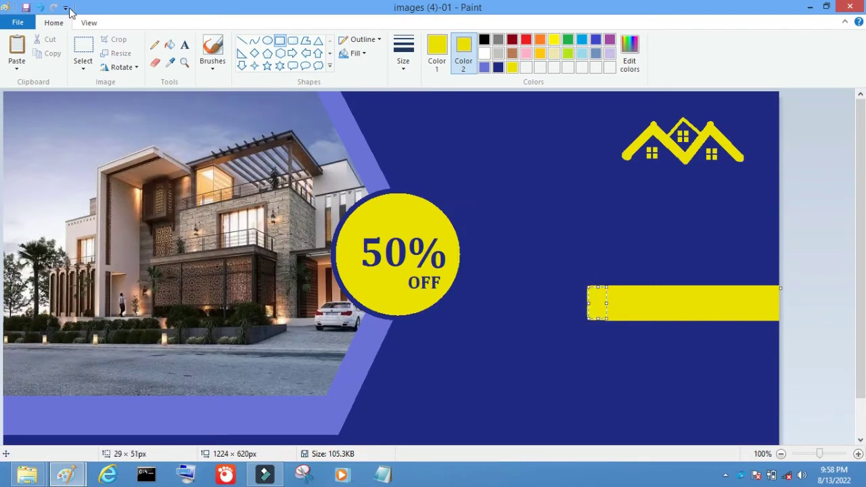
click(42, 8)
Draw a triangle shape beside the 50% badge
click(318, 41)
drag(572, 324, 583, 318)
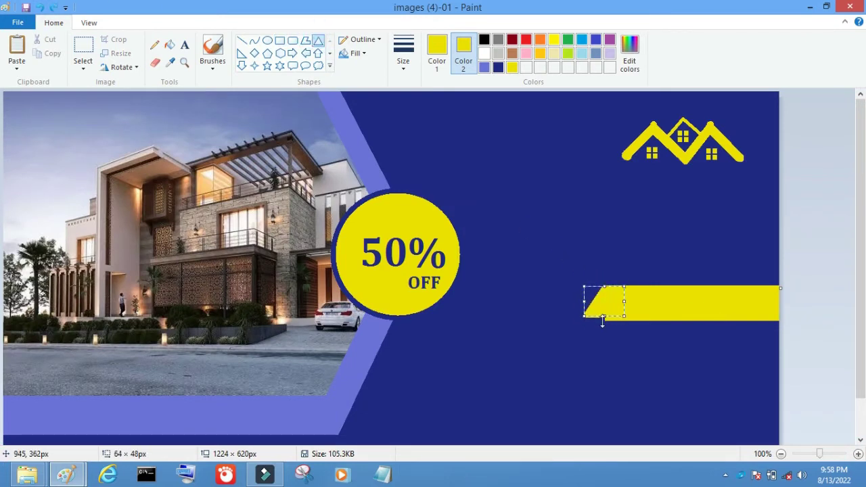
click(42, 10)
drag(412, 192, 484, 264)
click(497, 67)
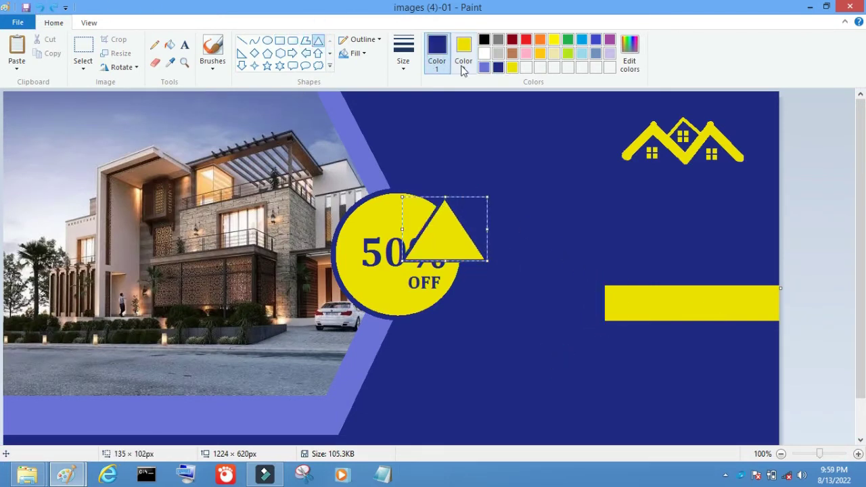
drag(412, 187, 477, 270)
Rotate the triangle 90° right, fill it yellow, and fit it onto the bar's left end
click(120, 67)
click(120, 82)
drag(472, 222, 565, 301)
click(511, 67)
click(509, 68)
drag(593, 333, 559, 309)
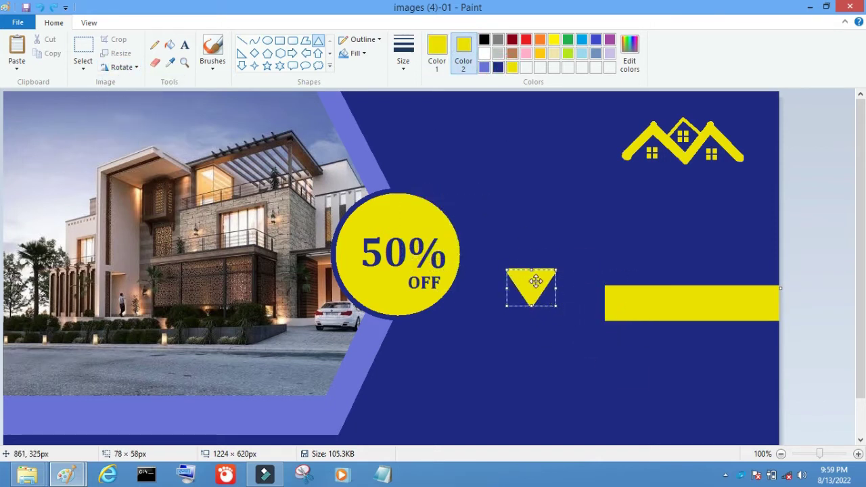
drag(534, 281, 608, 298)
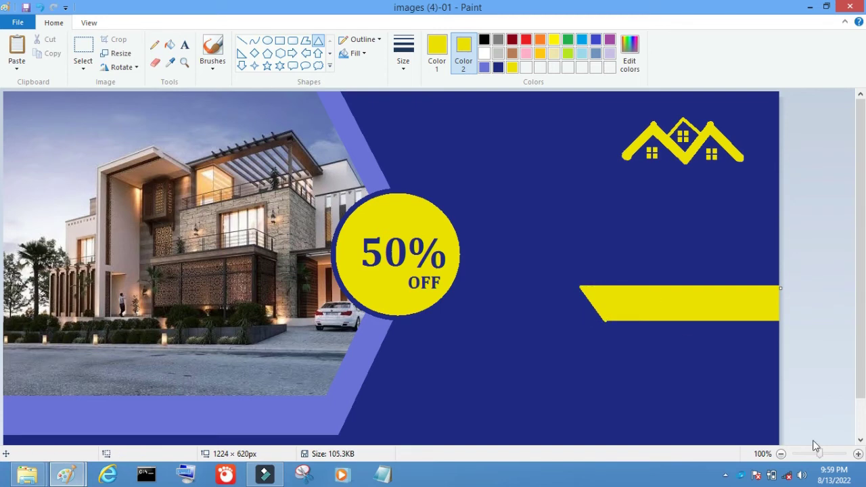
Smooth the bar's slanted edge with a dark-blue line, then close the image
click(858, 453)
click(858, 454)
drag(303, 440, 676, 440)
scroll(432, 271, down, 5)
scroll(433, 270, down, 1)
click(497, 67)
click(437, 55)
click(498, 67)
click(241, 40)
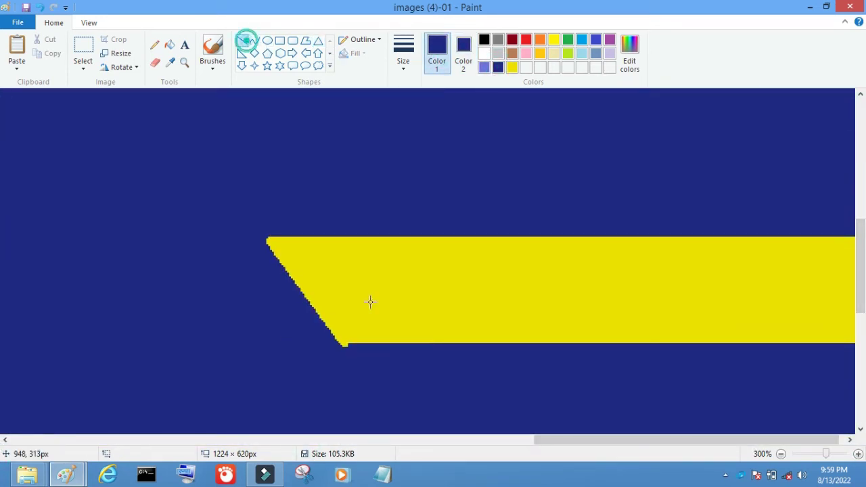
drag(273, 357, 404, 364)
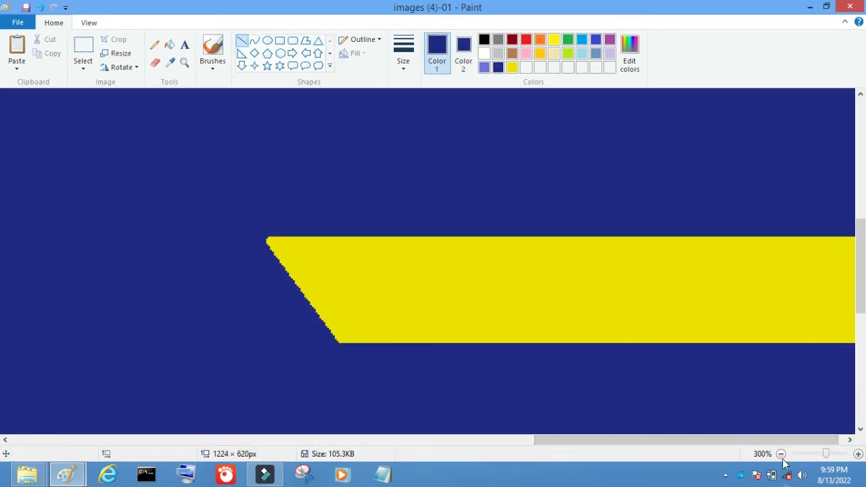
click(780, 453)
click(780, 453)
click(781, 453)
key(ctrl+n)
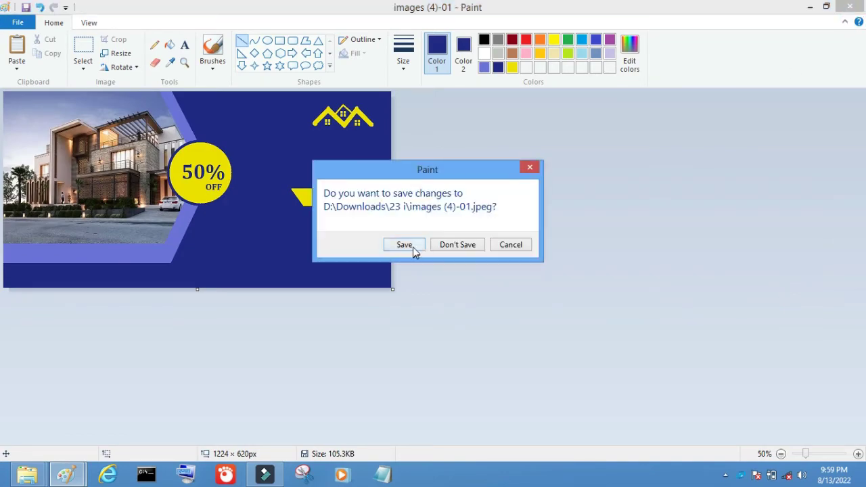
Save the changes to images (4)-01.jpeg and return to Filmora
click(406, 248)
click(810, 6)
click(264, 474)
Import images (4)-01 from D: Downloads > 23 i into the media album
click(149, 39)
click(160, 54)
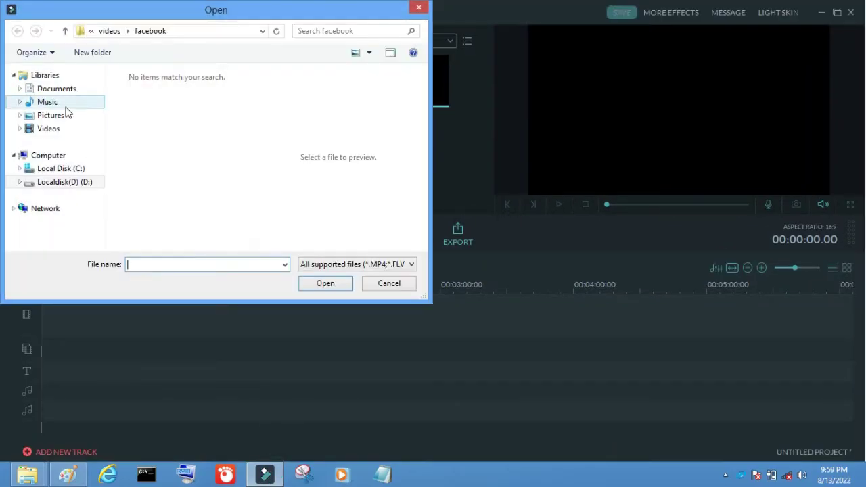
click(51, 115)
drag(242, 108, 242, 112)
click(64, 181)
click(151, 93)
double_click(151, 92)
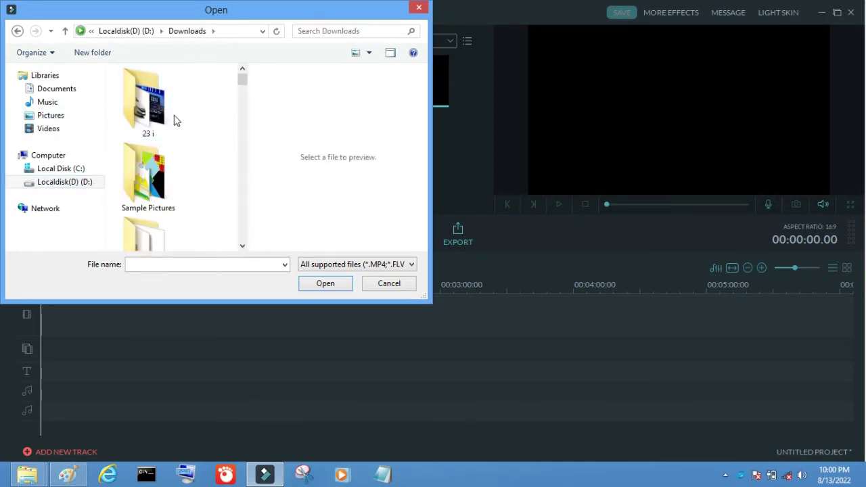
double_click(169, 108)
scroll(169, 135, up, 1)
click(144, 108)
click(326, 282)
Place the banner image on the timeline and show the Credit title presets
click(183, 154)
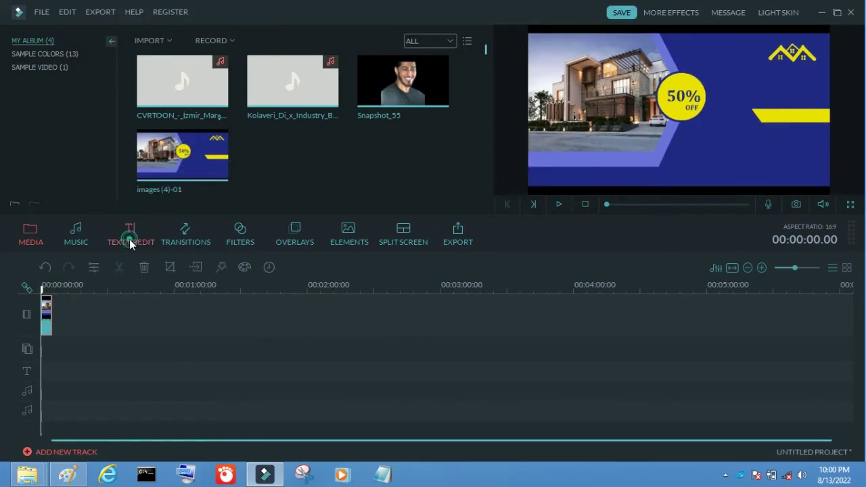
click(127, 230)
click(37, 80)
Put Subtitle 4 on the title track and clear its default layers in the advanced editor
click(37, 92)
drag(182, 133, 45, 372)
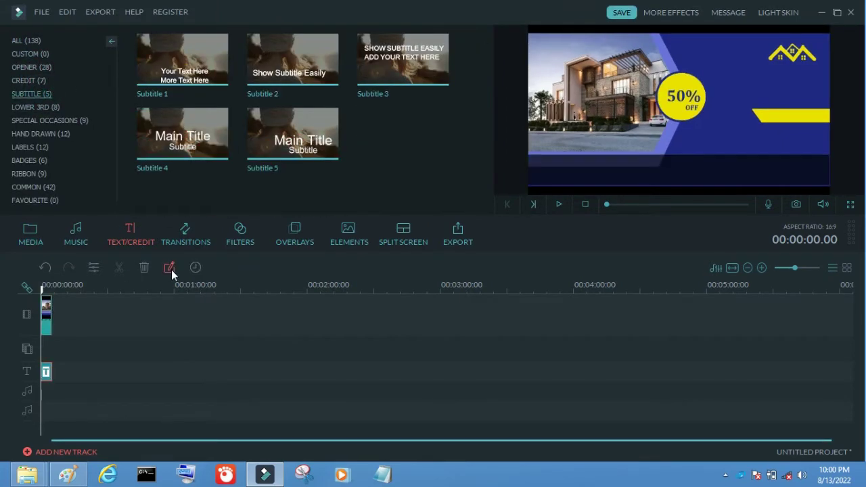
click(170, 266)
click(355, 36)
Add a text layer reading NEW HOME FOR SALE
click(312, 38)
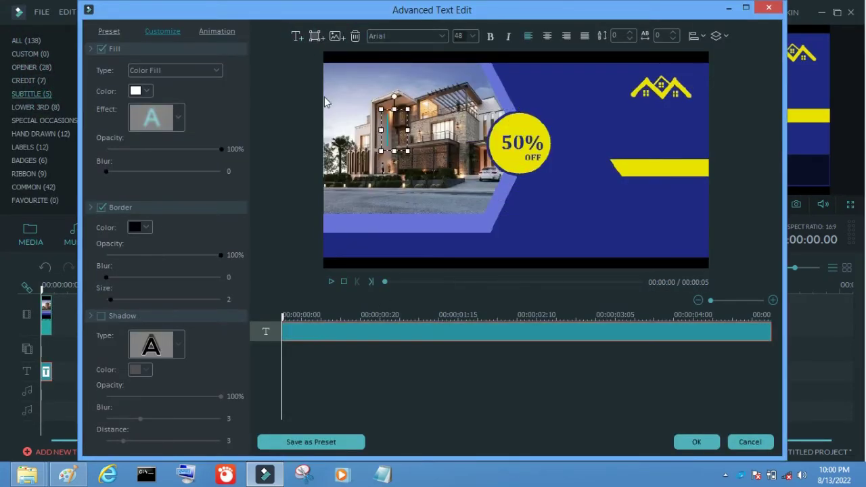
text(NEW)
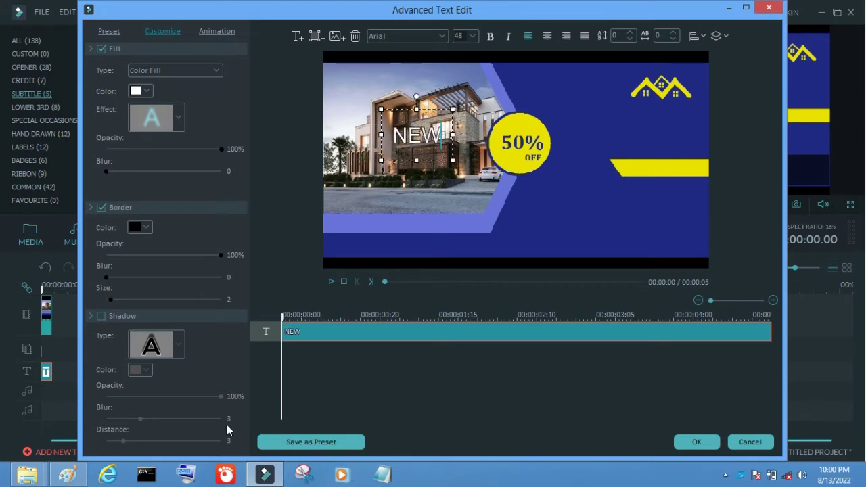
click(186, 474)
click(331, 281)
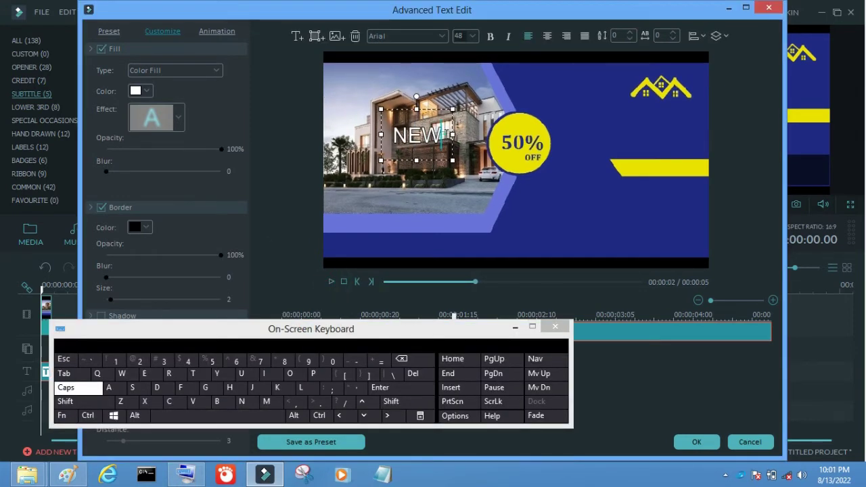
text(HOME)
text( F)
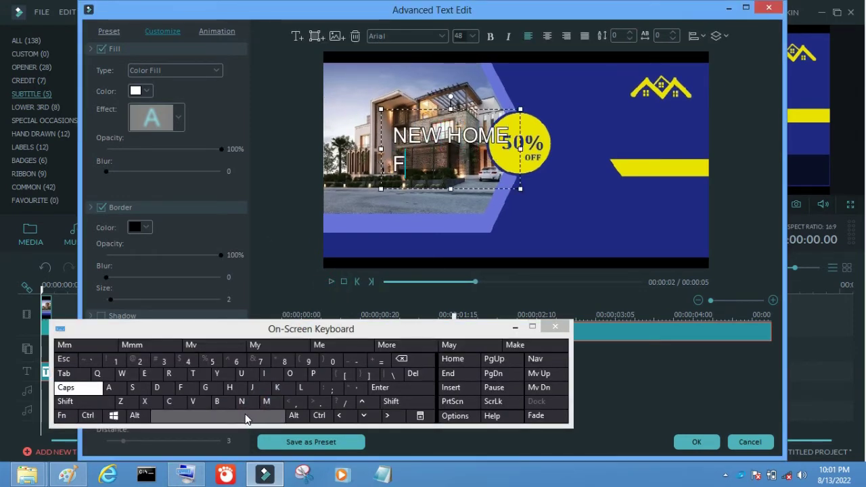
text(OR SALE)
Make the text white and borderless at size 32, right of the 50% circle
click(146, 90)
click(144, 114)
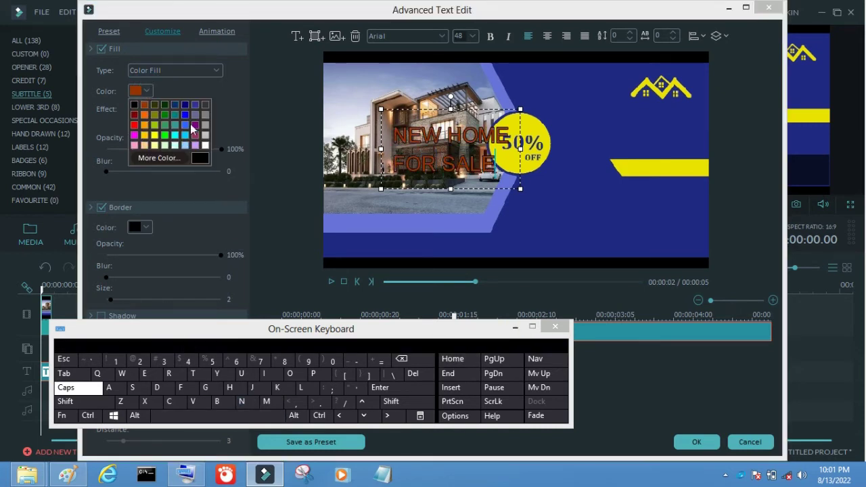
click(205, 145)
click(101, 207)
drag(446, 145, 660, 139)
click(472, 36)
scroll(473, 67, up, 2)
click(459, 57)
Browse the font list and keep Iskoola Pota as the font
click(440, 36)
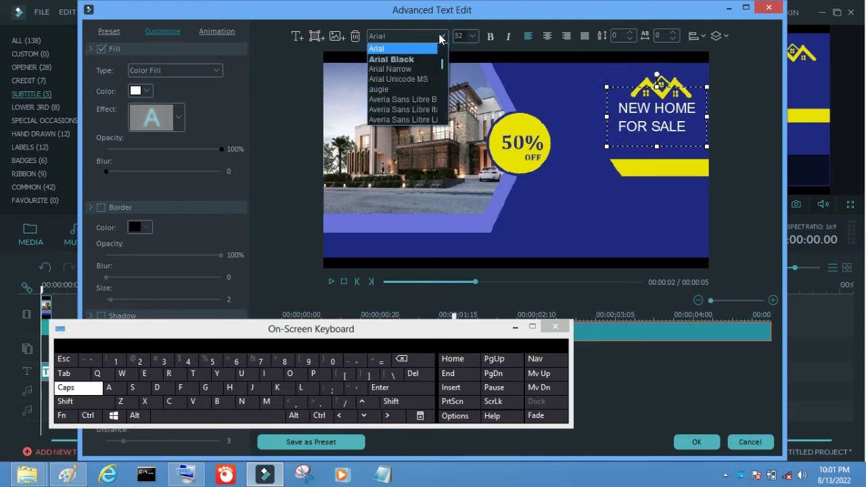
scroll(439, 39, down, 5)
scroll(439, 38, down, 12)
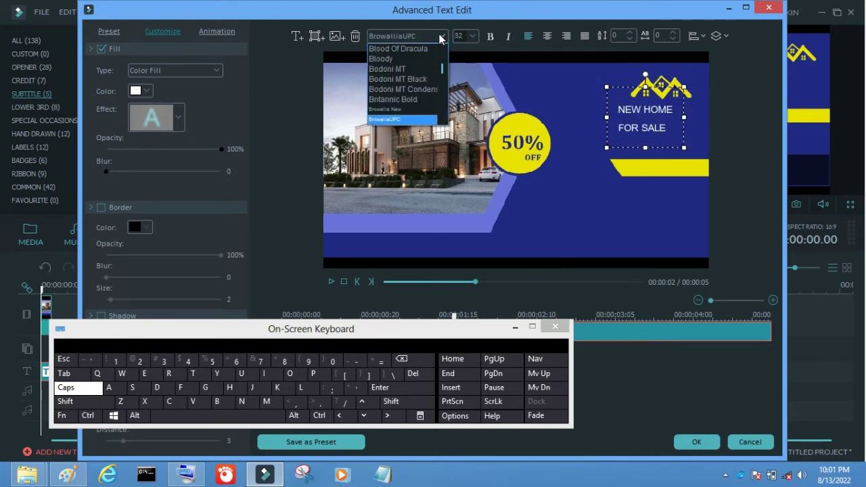
scroll(440, 38, up, 13)
scroll(439, 39, down, 20)
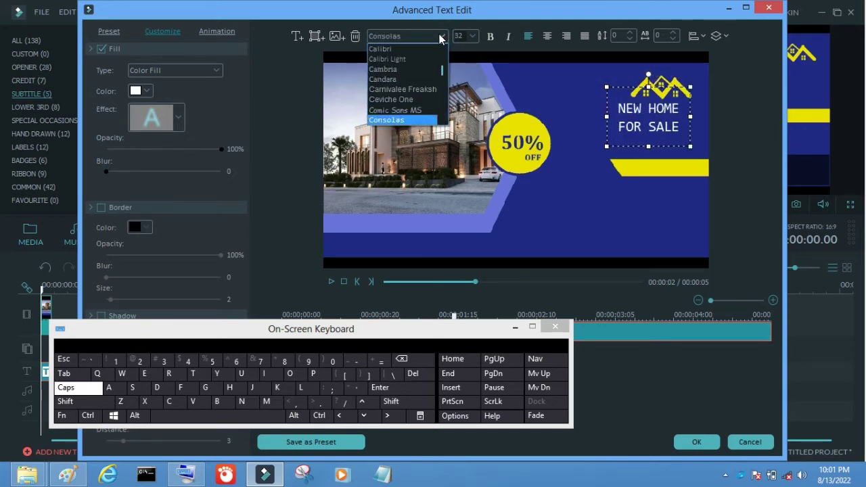
scroll(440, 38, down, 20)
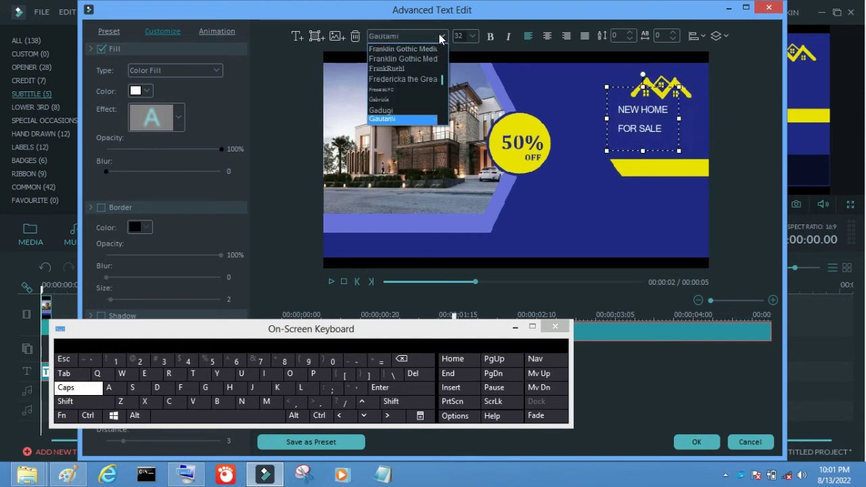
scroll(439, 38, down, 3)
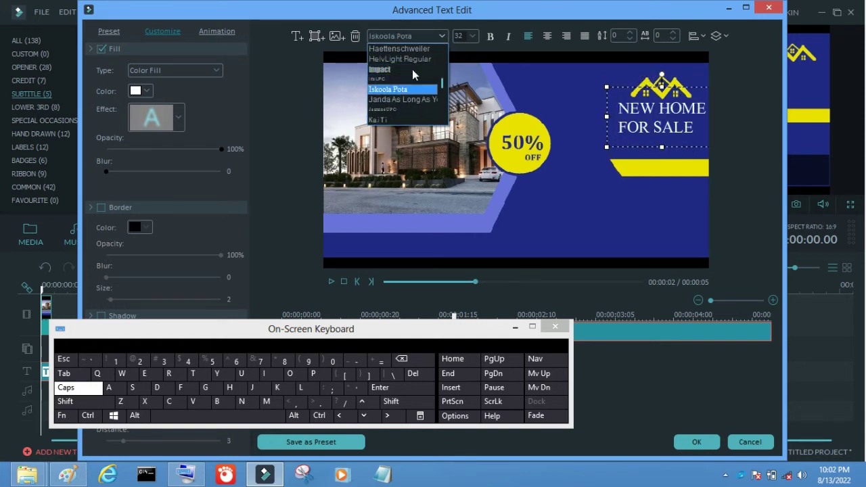
key(Return)
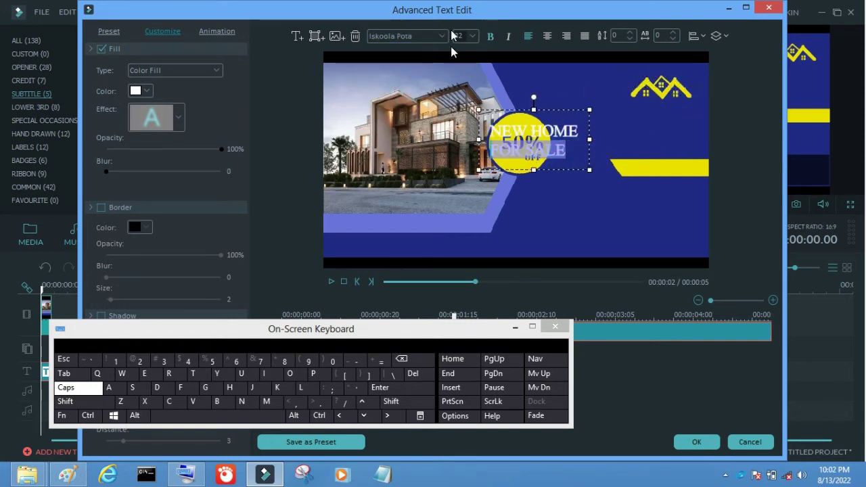
Shrink the FOR SALE line to size 20 and space it to the right
click(460, 36)
click(464, 67)
click(263, 418)
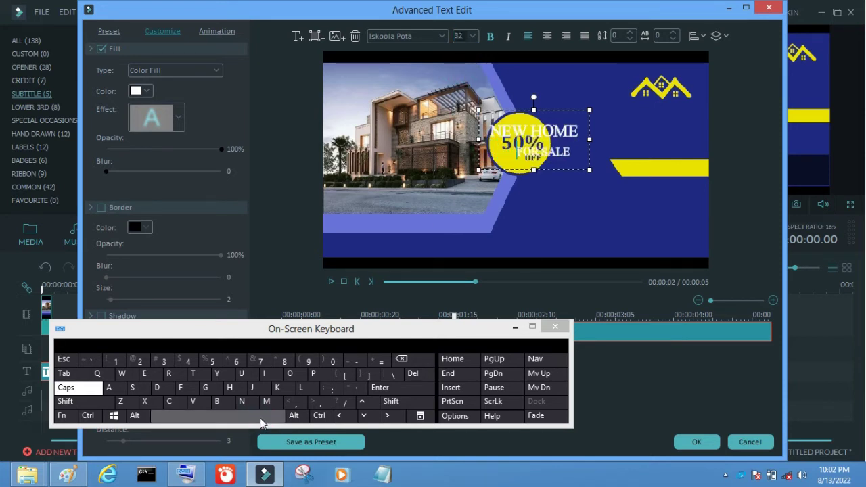
Apply Aharoni Bold to the heading and move it beside the 50% circle
click(440, 36)
scroll(444, 37, down, 12)
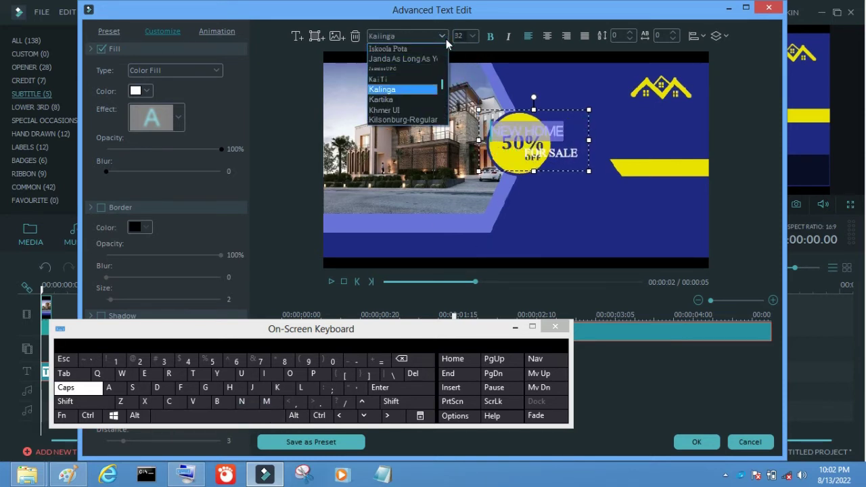
scroll(446, 44, down, 20)
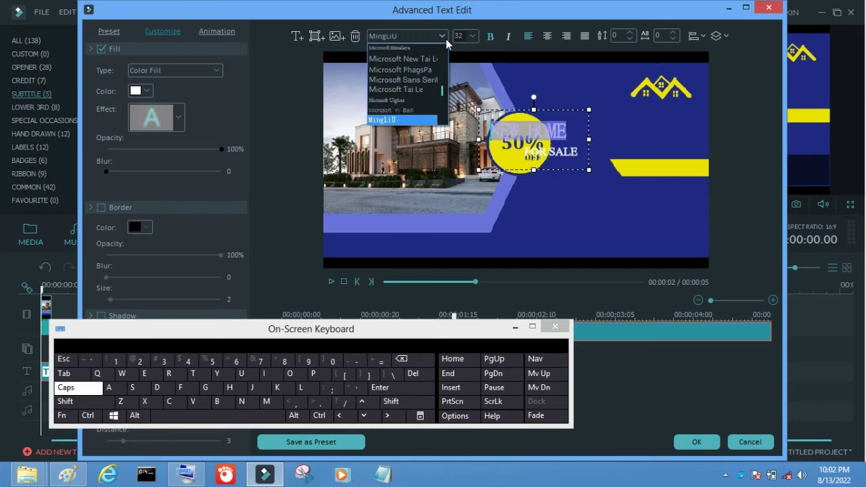
scroll(446, 44, down, 20)
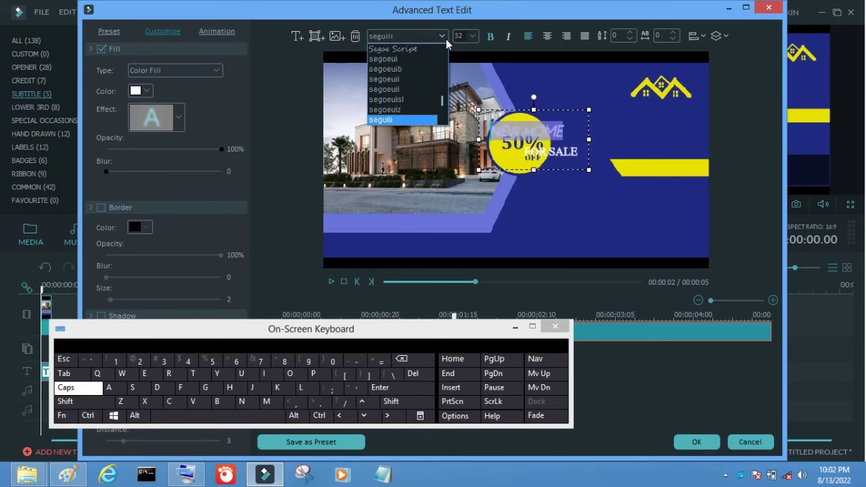
key(Home)
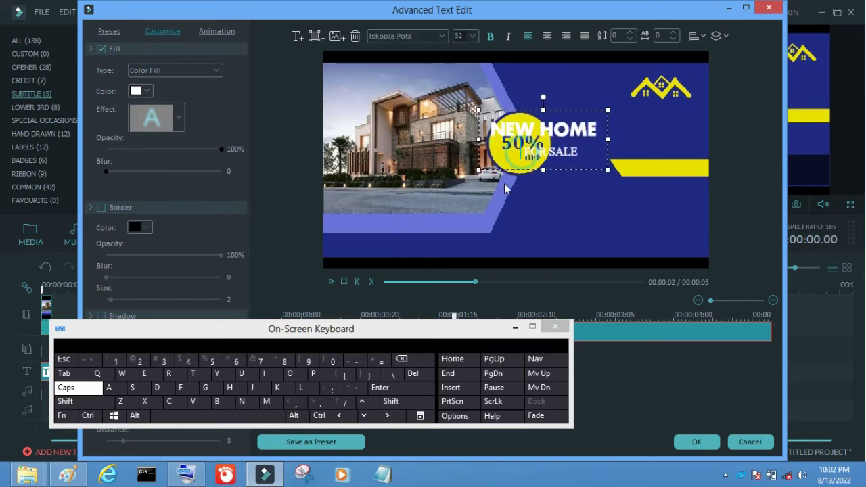
drag(517, 170, 621, 154)
Add red CONTACT US text at size 22 on the yellow bar
click(574, 200)
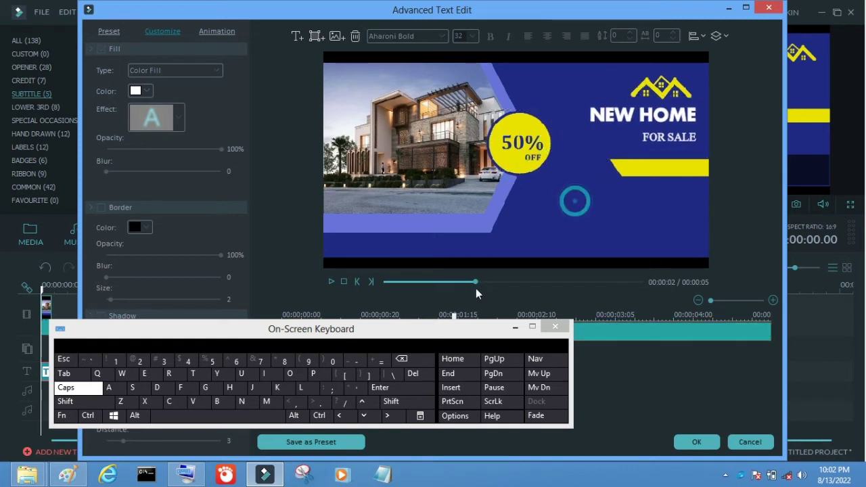
click(296, 36)
text(US)
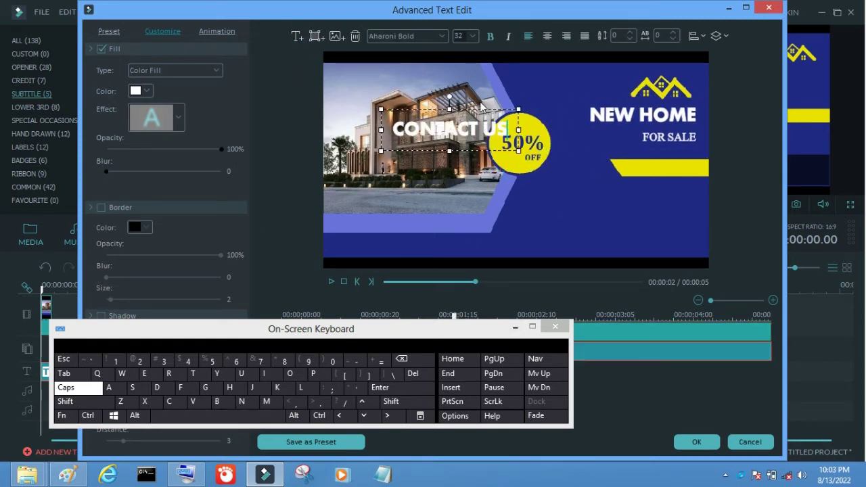
click(472, 36)
click(458, 107)
drag(458, 106, 681, 148)
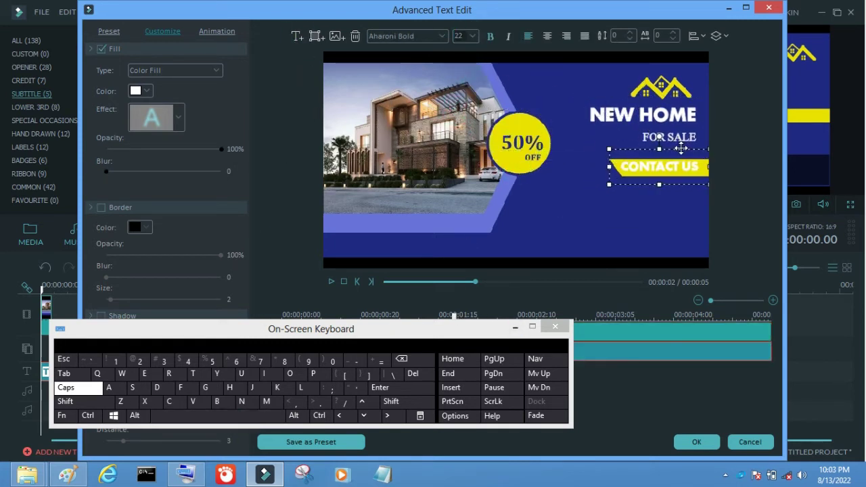
click(146, 91)
click(135, 111)
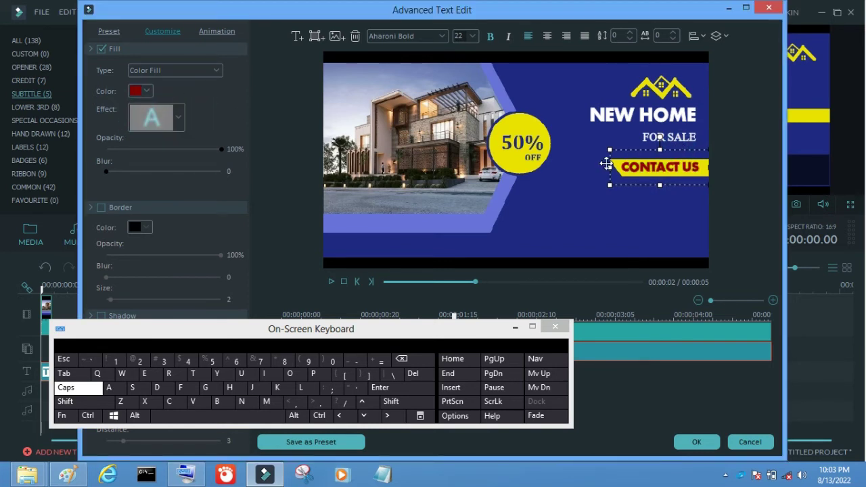
Add the phone number text at size 24 below CONTACT US
click(206, 150)
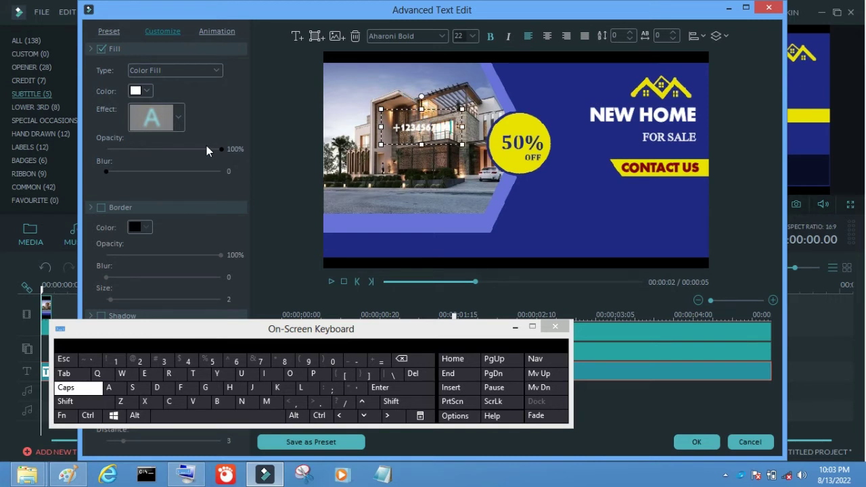
click(472, 36)
click(465, 101)
drag(426, 128, 660, 189)
click(472, 36)
click(465, 71)
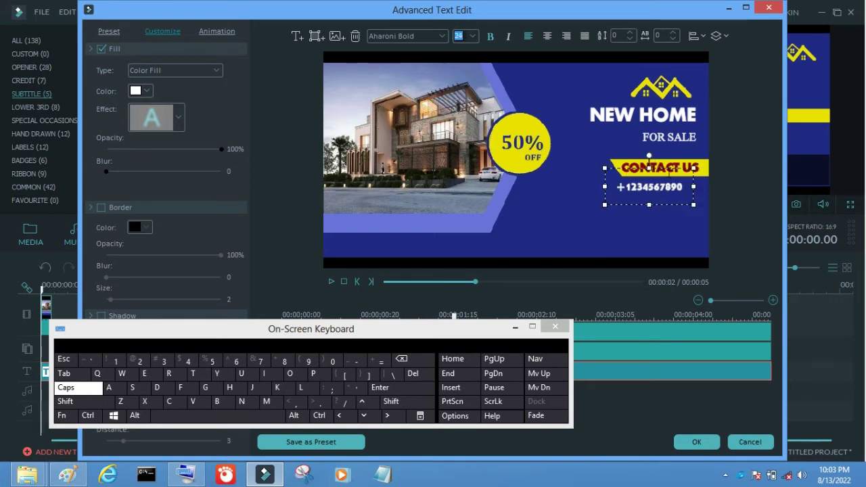
click(298, 36)
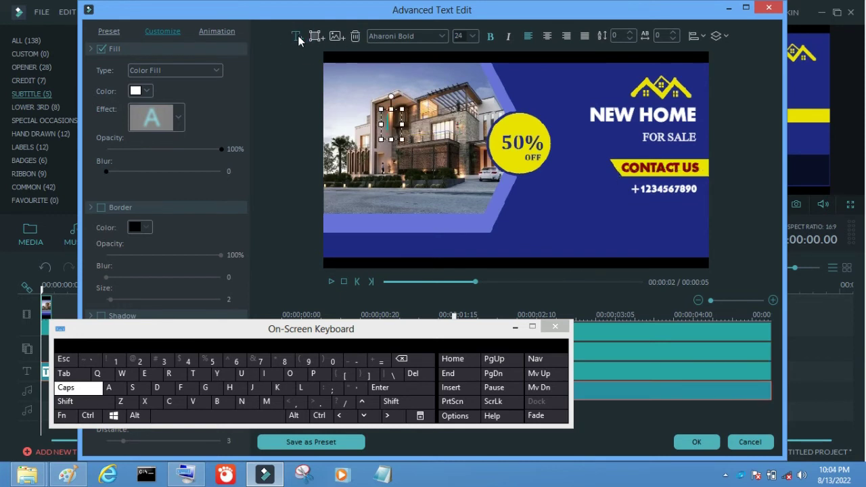
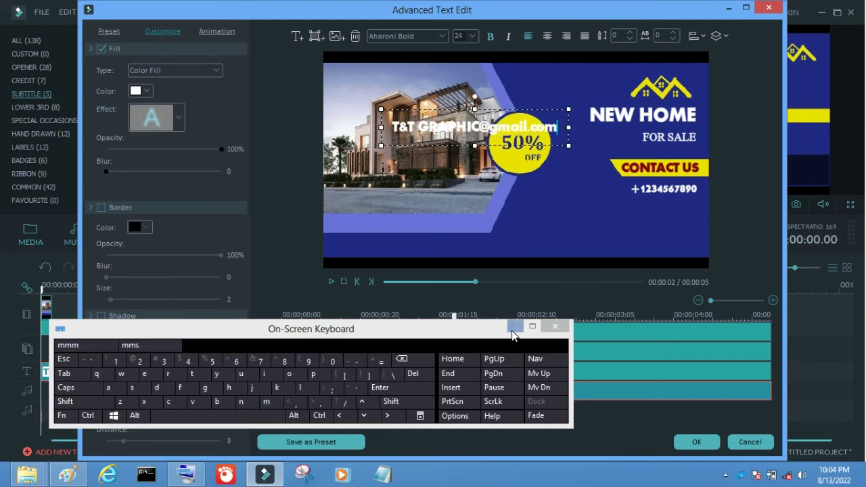
Enter the e-mail address text and move it to the lower right
click(555, 326)
drag(461, 127, 580, 202)
click(435, 36)
key(Down)
key(Down)
key(Down)
key(Down)
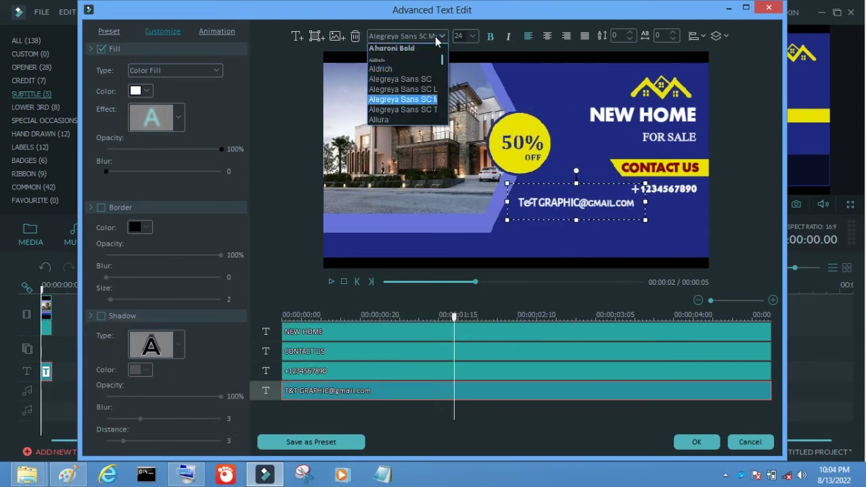
Set the phone number to Alegreya Sans SC at size 32
click(666, 188)
click(440, 35)
key(Down)
key(Down)
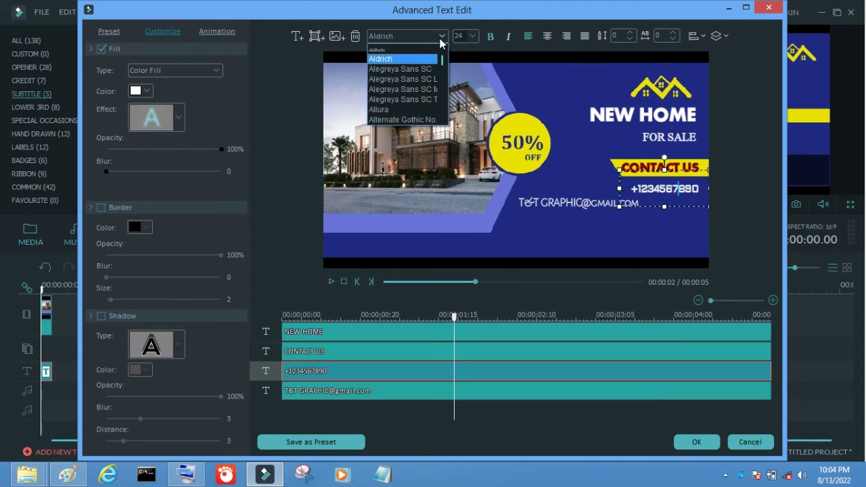
key(Down)
key(Return)
click(472, 35)
click(465, 66)
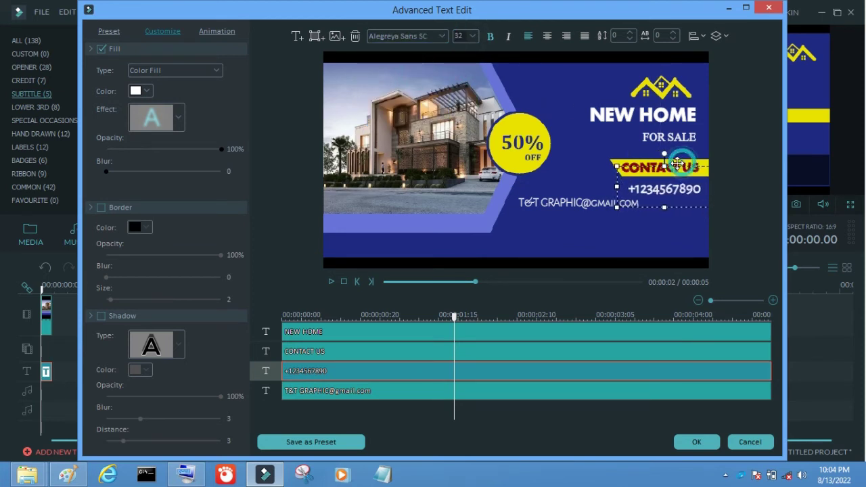
Set the e-mail line to size 24 under the phone number, then add a 'City.st' text box
click(582, 201)
click(472, 36)
click(460, 66)
click(472, 35)
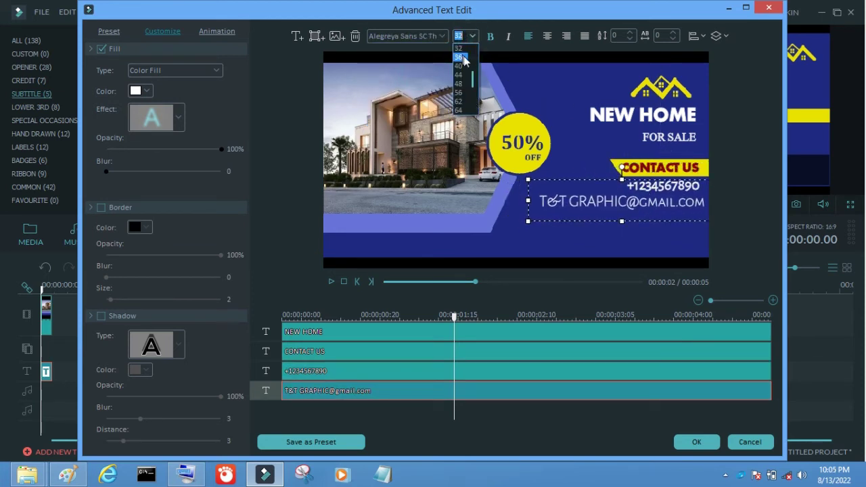
click(460, 48)
click(446, 36)
key(Down)
key(Down)
key(Down)
key(Down)
key(Down)
key(Down)
key(Down)
key(Down)
key(Down)
key(Down)
key(Down)
key(Down)
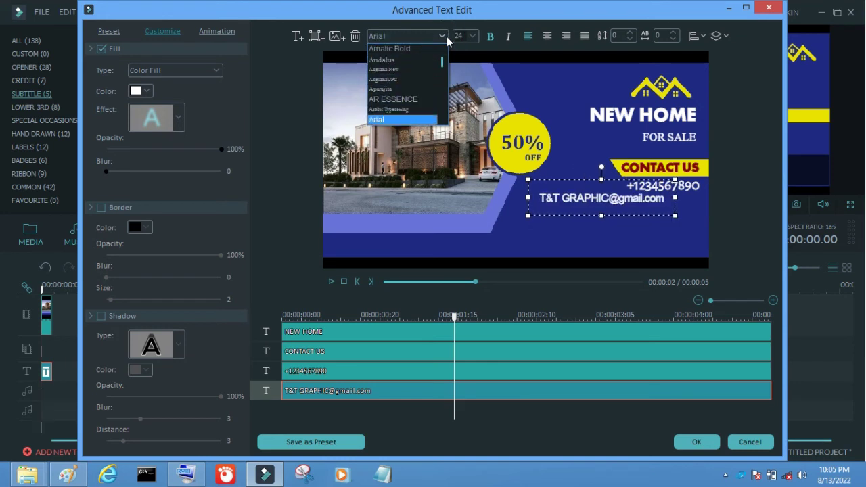
drag(612, 181, 650, 178)
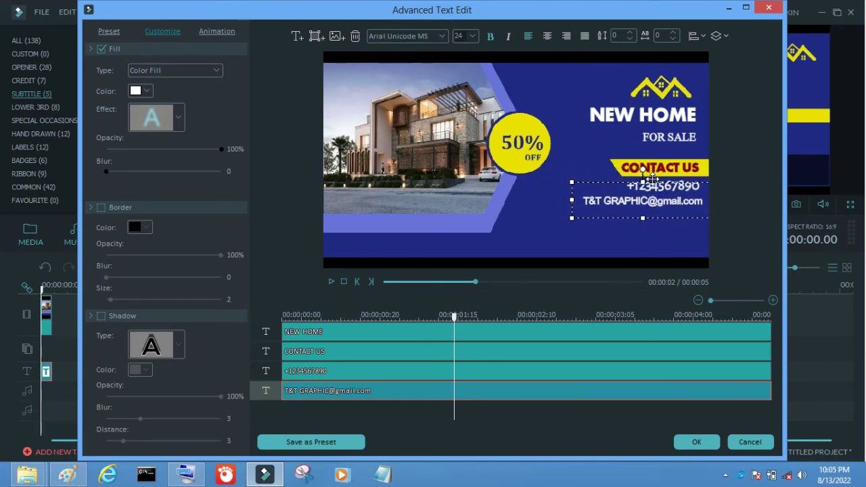
click(293, 37)
text(City.)
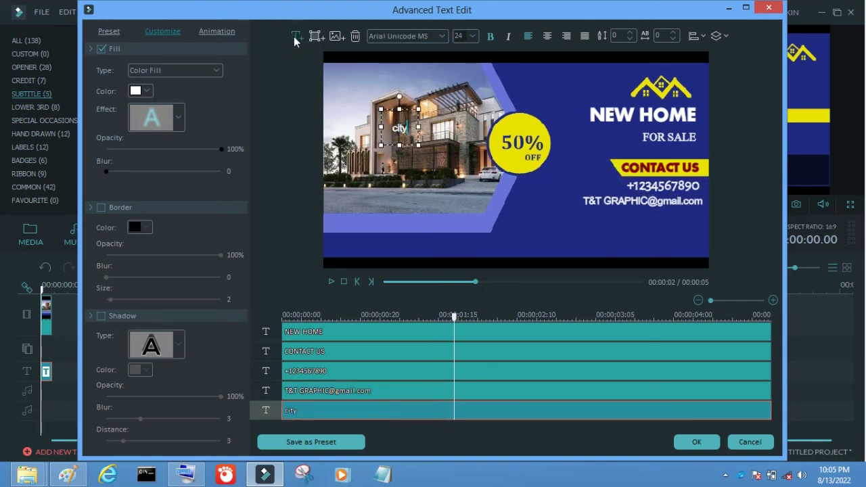
text(st)
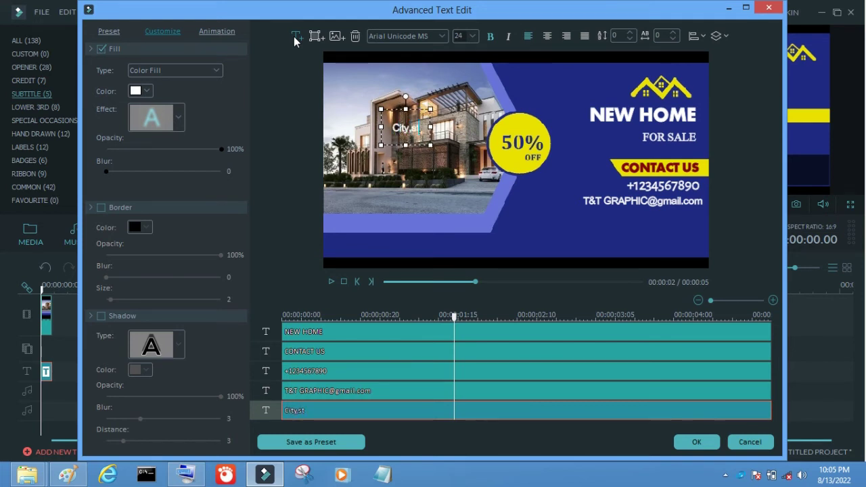
Extend the address text with ' No' and place it under the contact lines
click(186, 474)
click(251, 415)
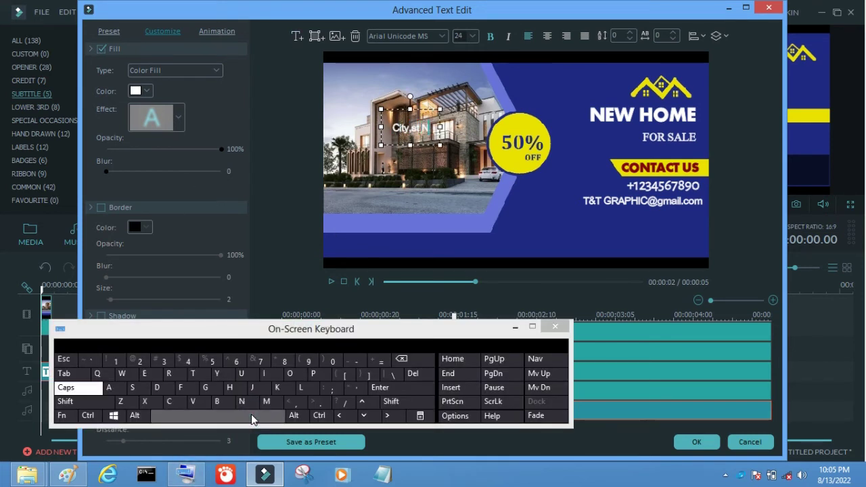
text(No. 1234)
drag(445, 106, 682, 196)
click(666, 222)
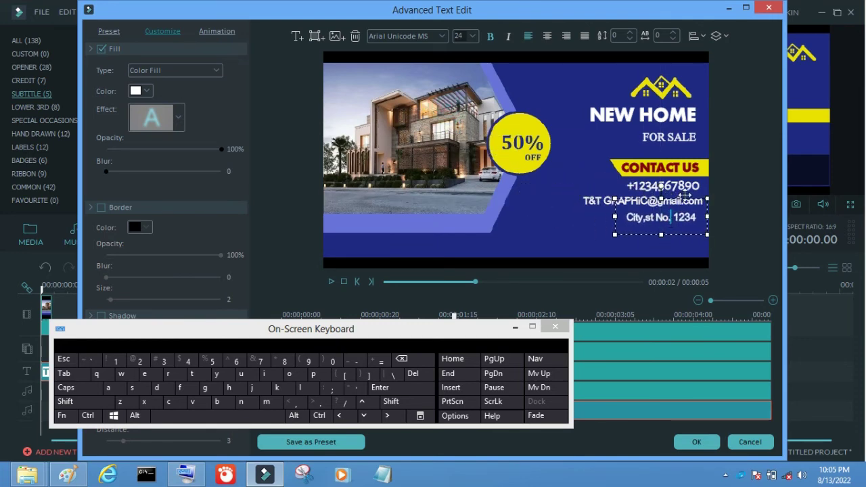
Add a rectangle shape over the house photo
click(517, 330)
click(315, 36)
click(263, 68)
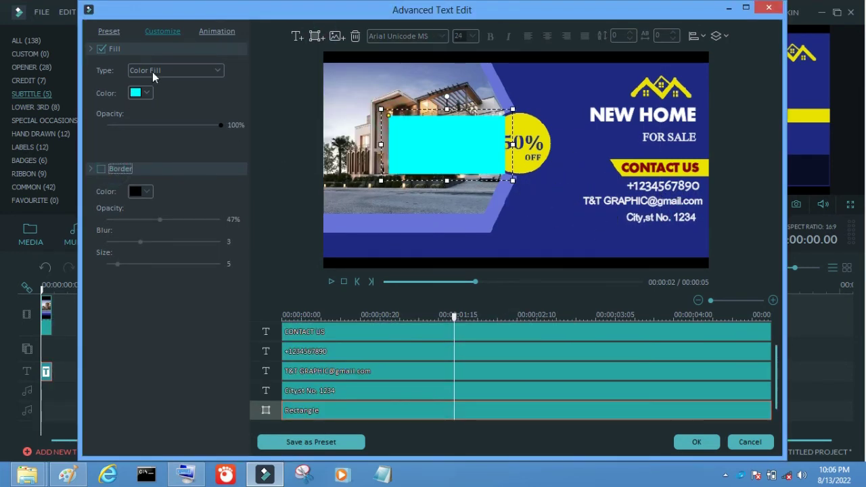
Try gold, dark blue and cyan fills, then settle on yellow for the rectangle
click(140, 93)
click(152, 137)
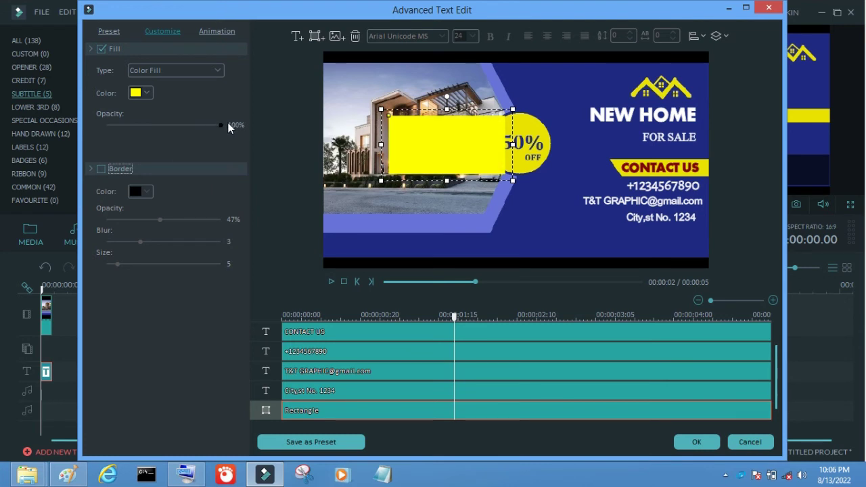
click(142, 93)
click(146, 126)
click(140, 93)
click(185, 107)
click(140, 93)
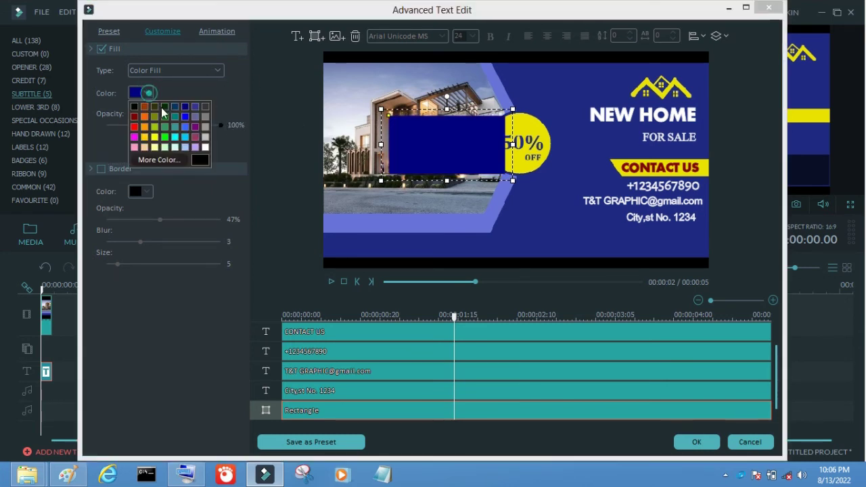
click(175, 137)
click(140, 93)
click(155, 139)
Resize the rectangle into a wide bar near the banner bottom, then open Downloads > 23 i
drag(446, 144, 514, 220)
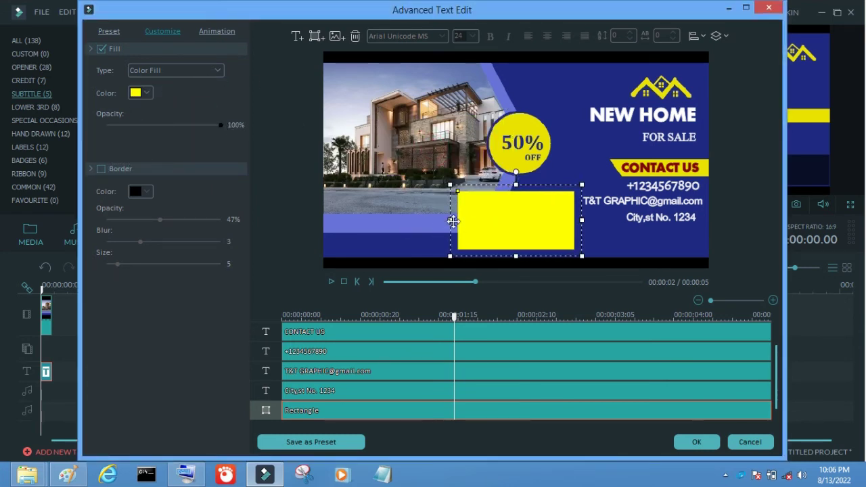
drag(456, 220, 386, 220)
drag(481, 188, 498, 232)
drag(581, 236, 620, 238)
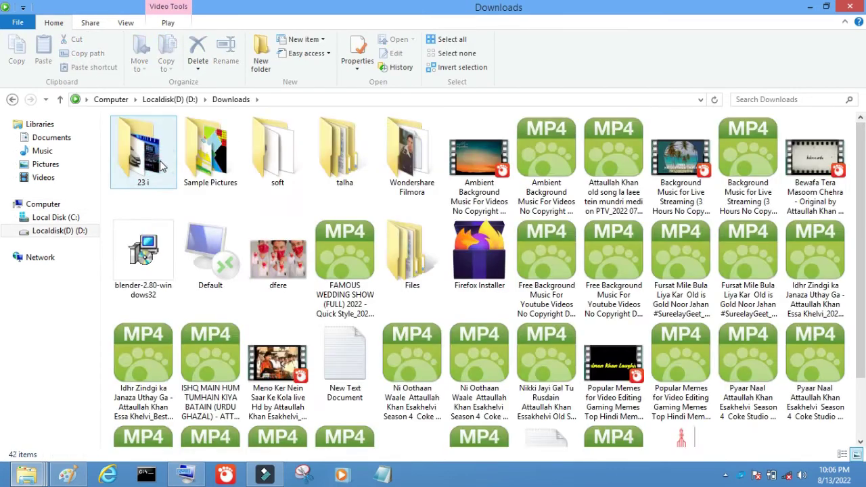
double_click(152, 152)
click(162, 165)
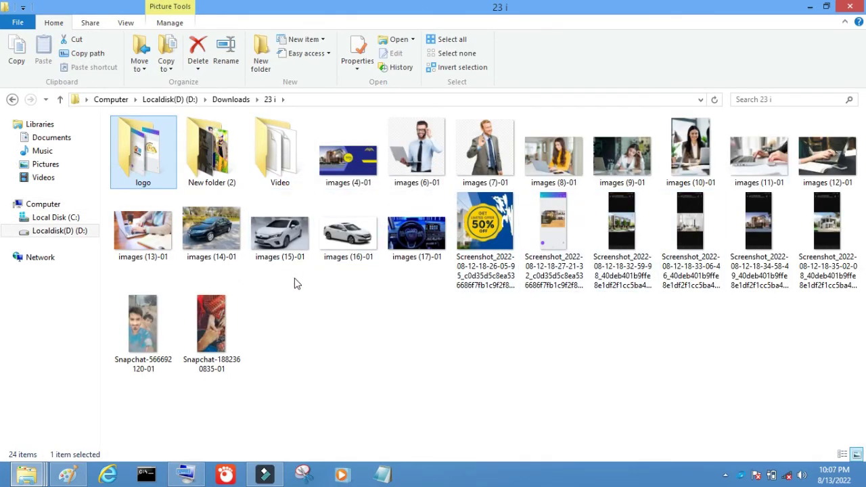
Add a new text box reading 'Price $200,000,', typing the dollar sign with the On-Screen Keyboard
click(251, 479)
click(297, 36)
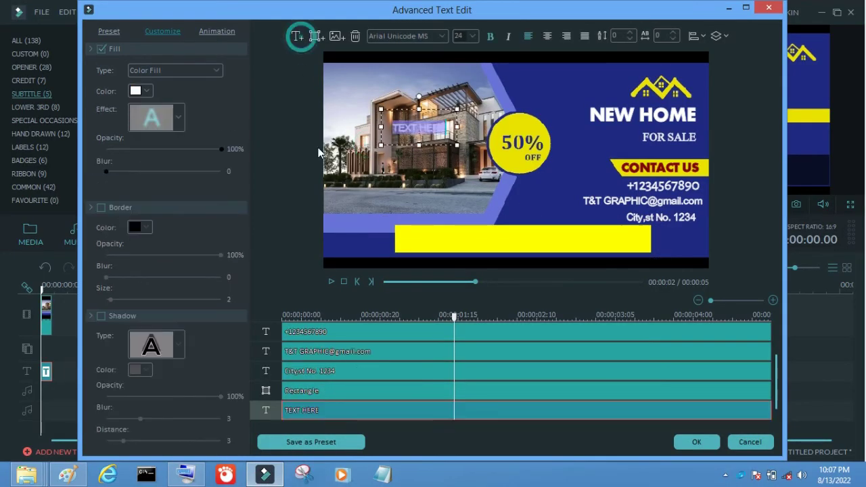
text(pri)
key(BackSpace)
key(BackSpace)
key(BackSpace)
text(Price)
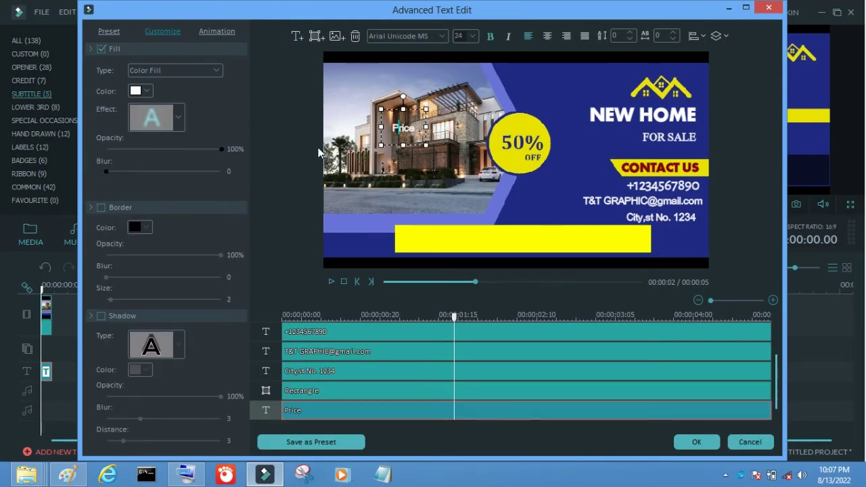
key(ctrl+super+o)
click(65, 401)
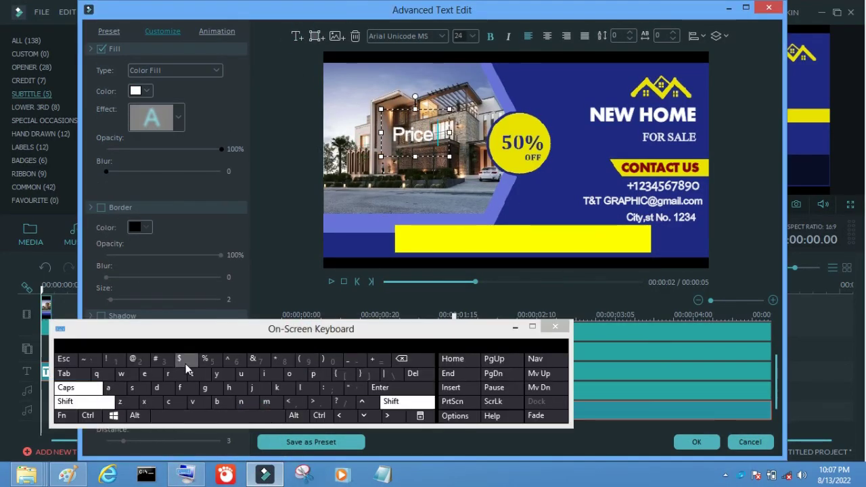
click(188, 361)
text(200,000)
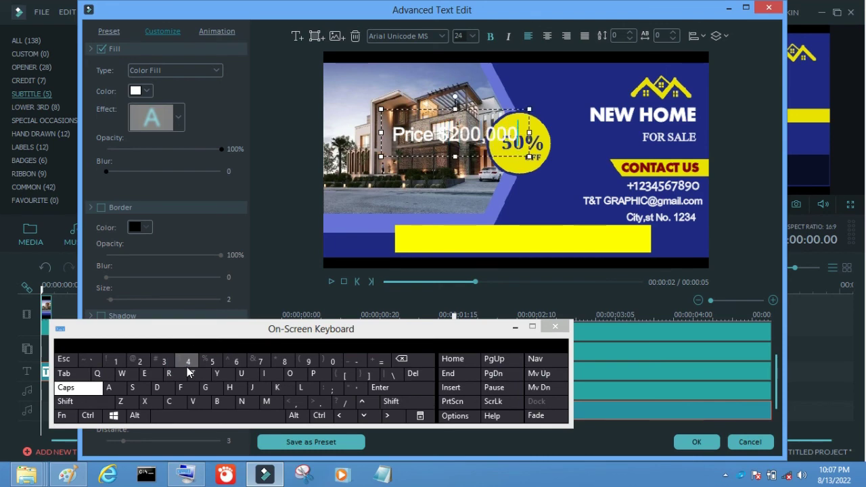
click(555, 325)
text(,)
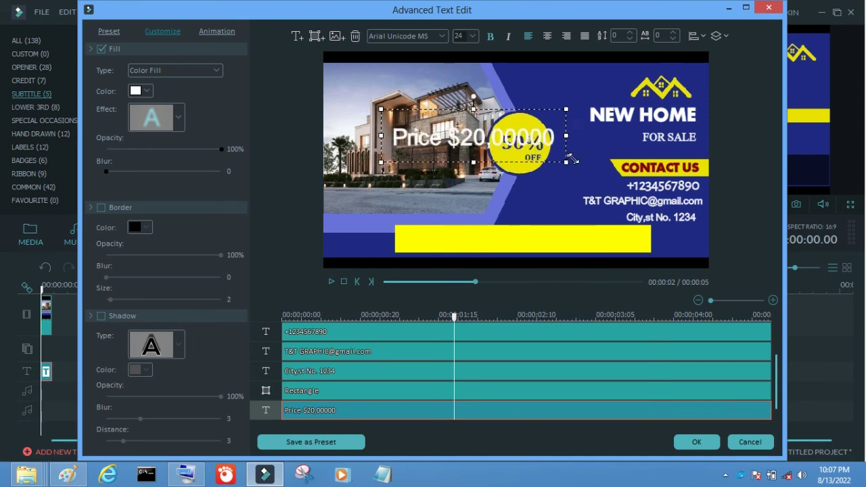
Move the price text onto the yellow bar and make it dark red at size 22
drag(460, 133, 526, 239)
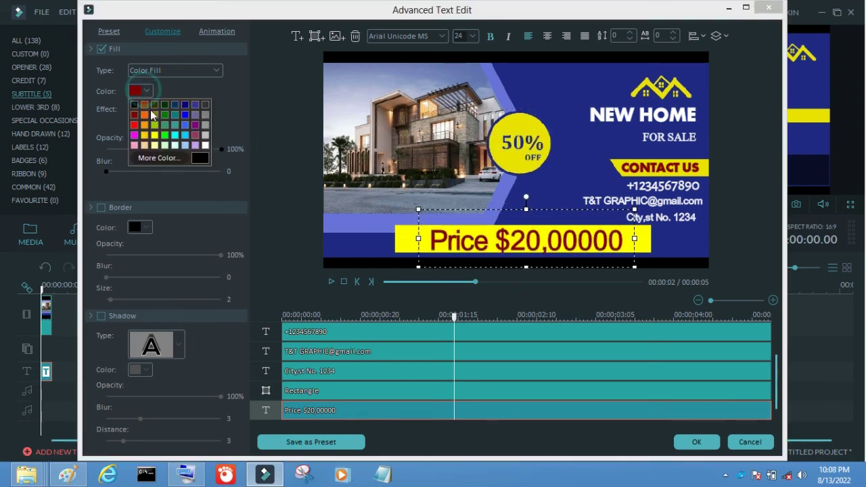
click(472, 36)
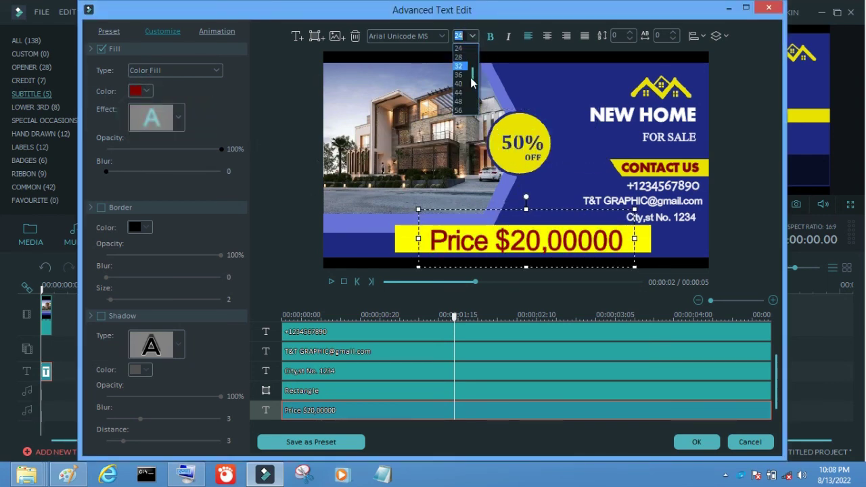
scroll(472, 81, up, 1)
click(460, 48)
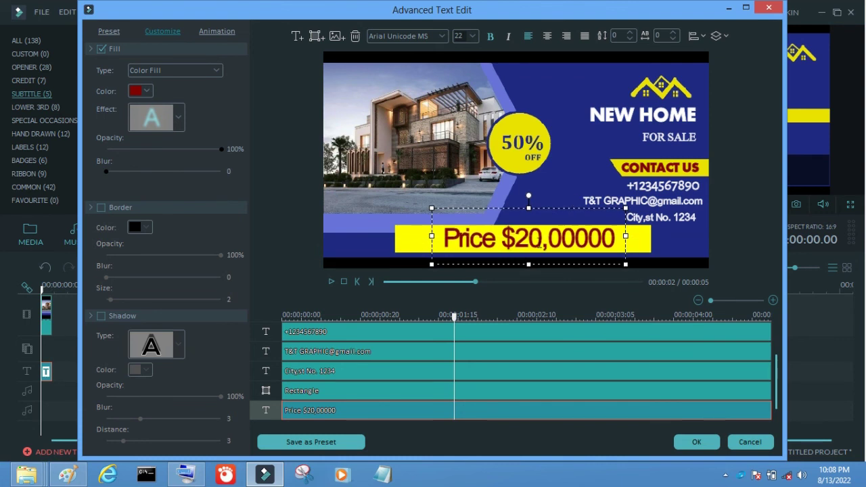
Correct the price digits so the text reads 'Price $20,000,00'
click(611, 242)
key(BackSpace)
key(BackSpace)
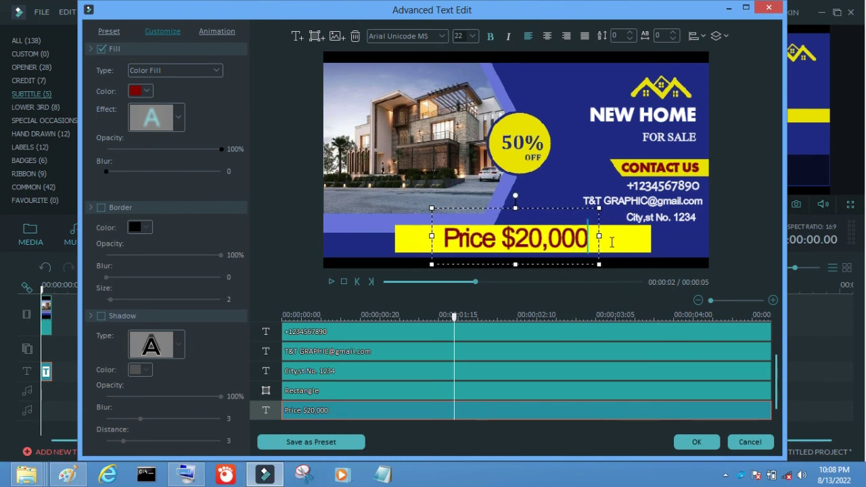
text(,00)
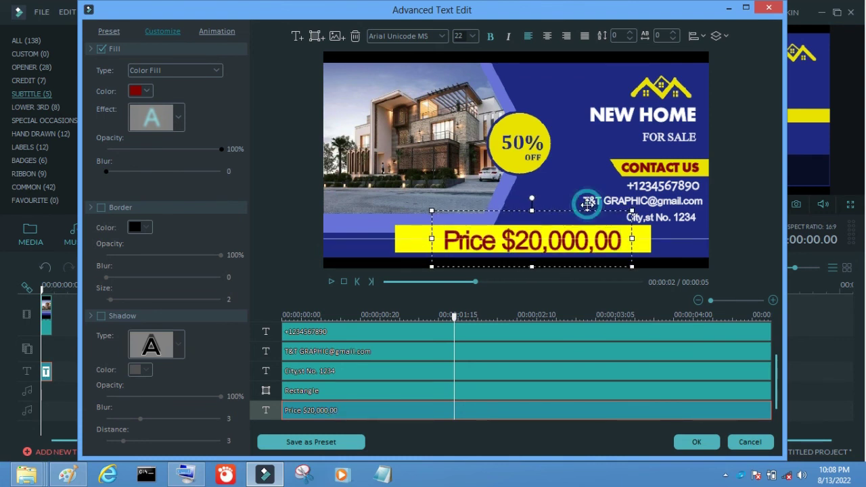
click(685, 336)
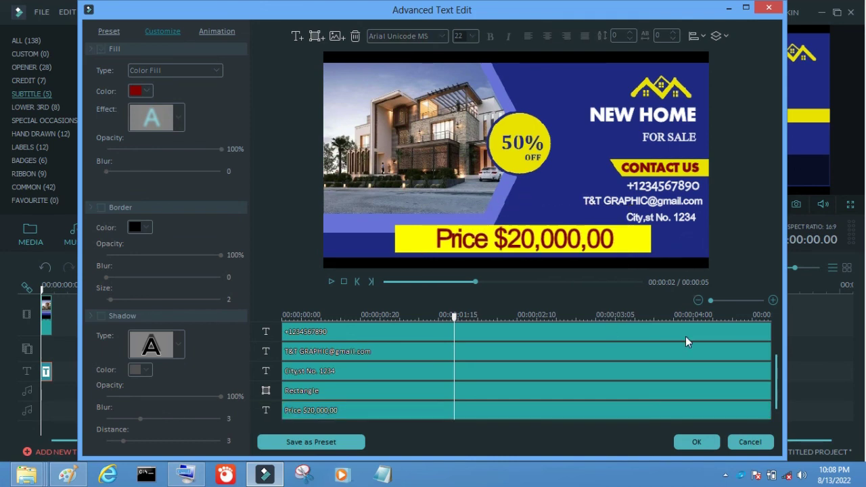